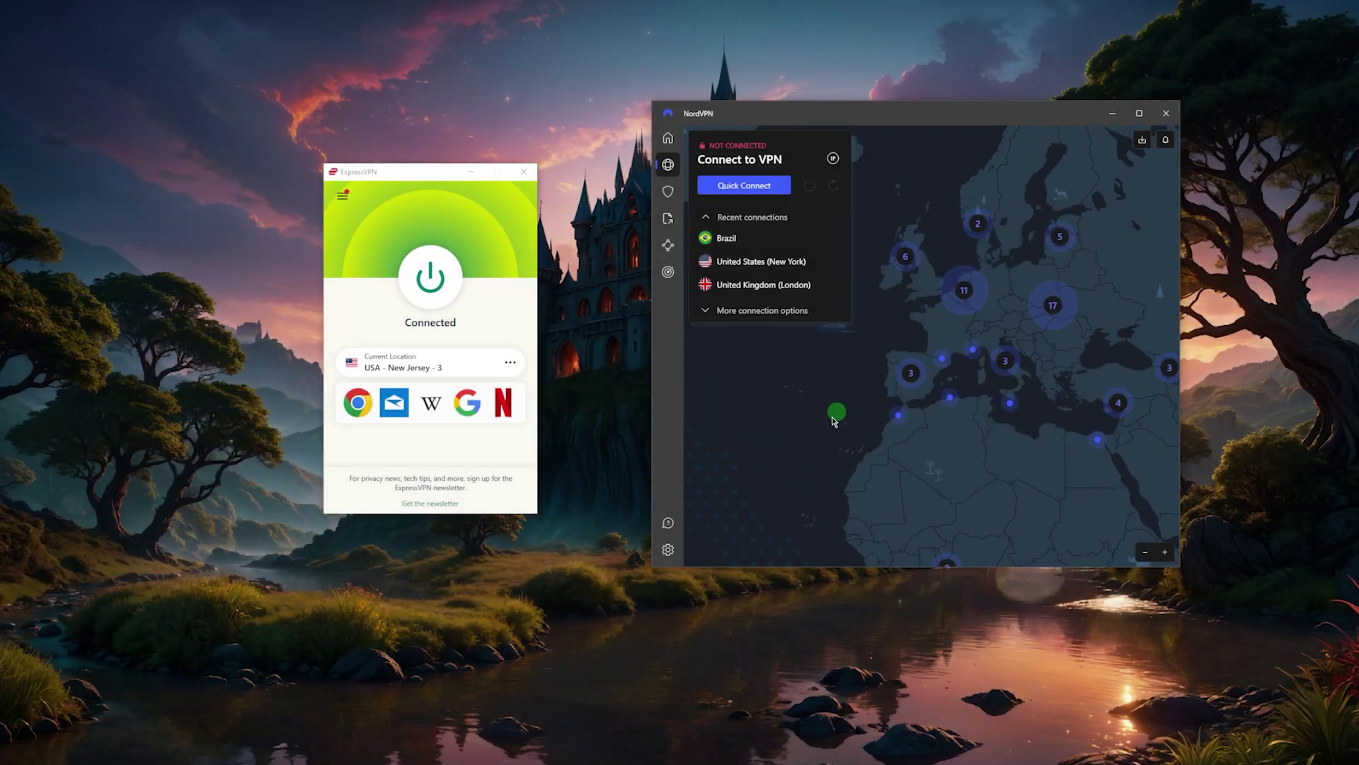
Pan NordVPN's server map around Spain and nudge the NordVPN and ExpressVPN windows into place.
left_click_drag(834, 421, 851, 389)
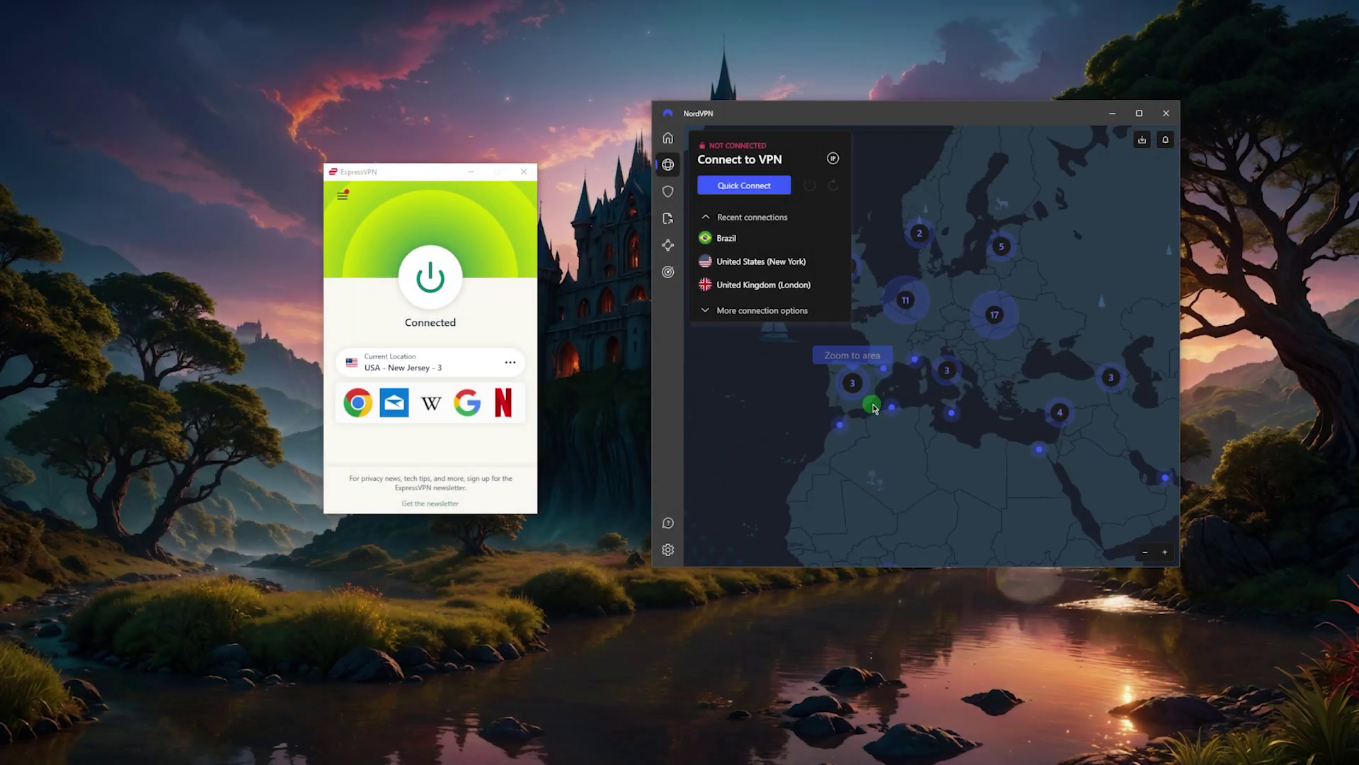
left_click_drag(750, 119, 737, 127)
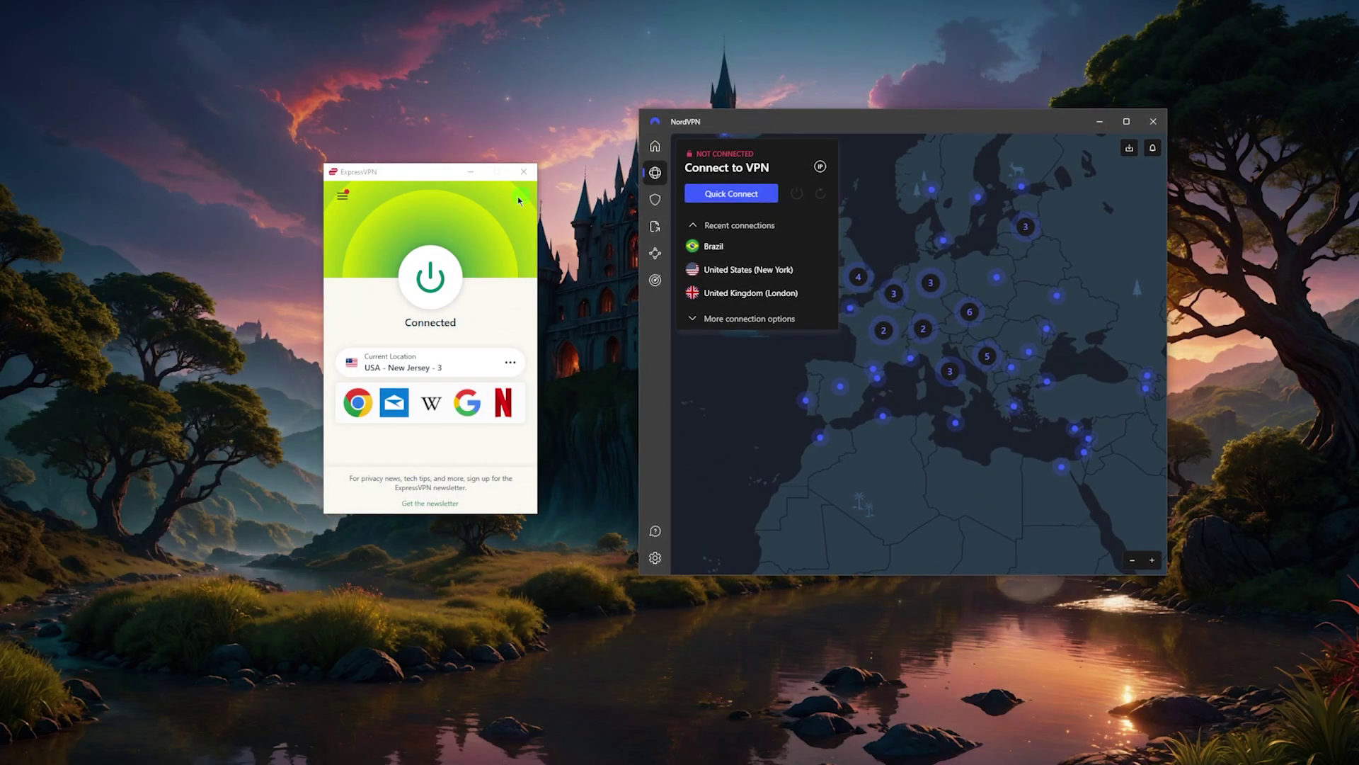
left_click_drag(410, 172, 399, 195)
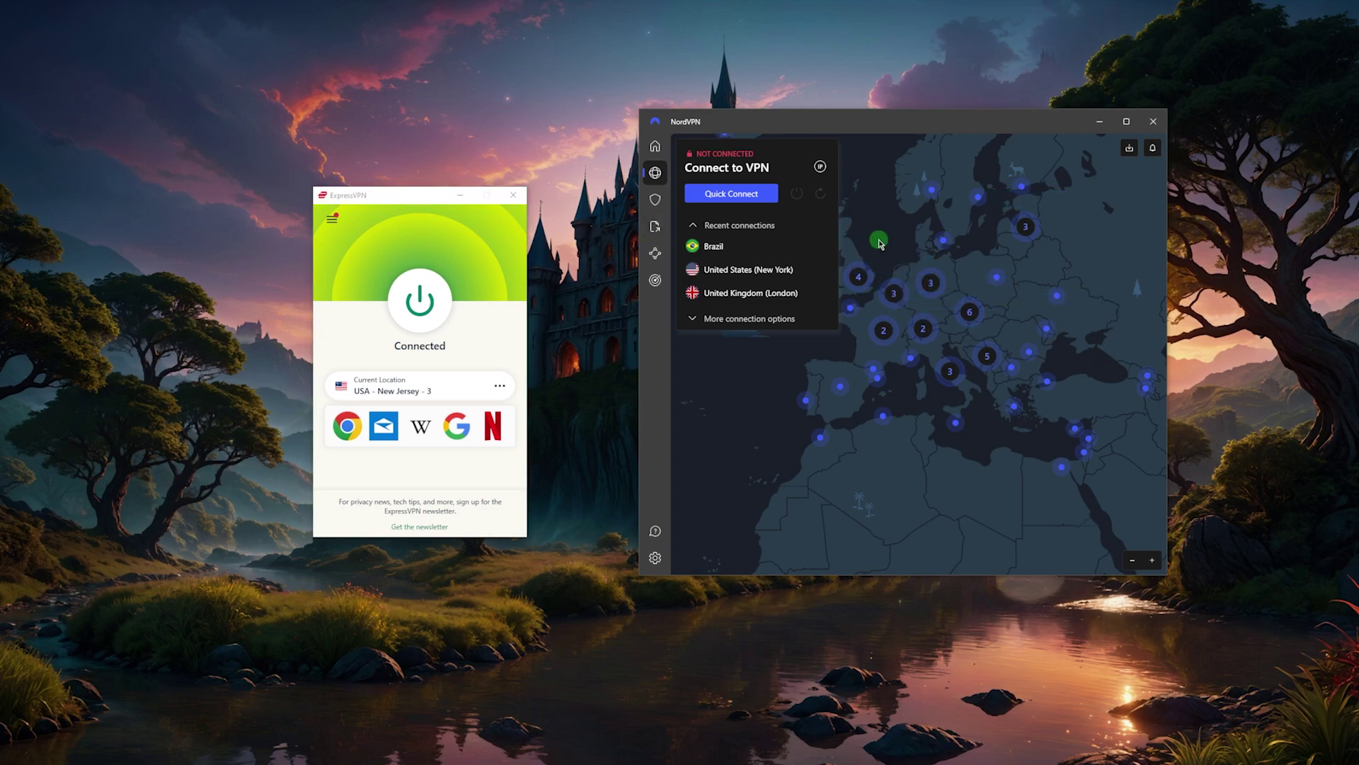
left_click_drag(878, 240, 844, 208)
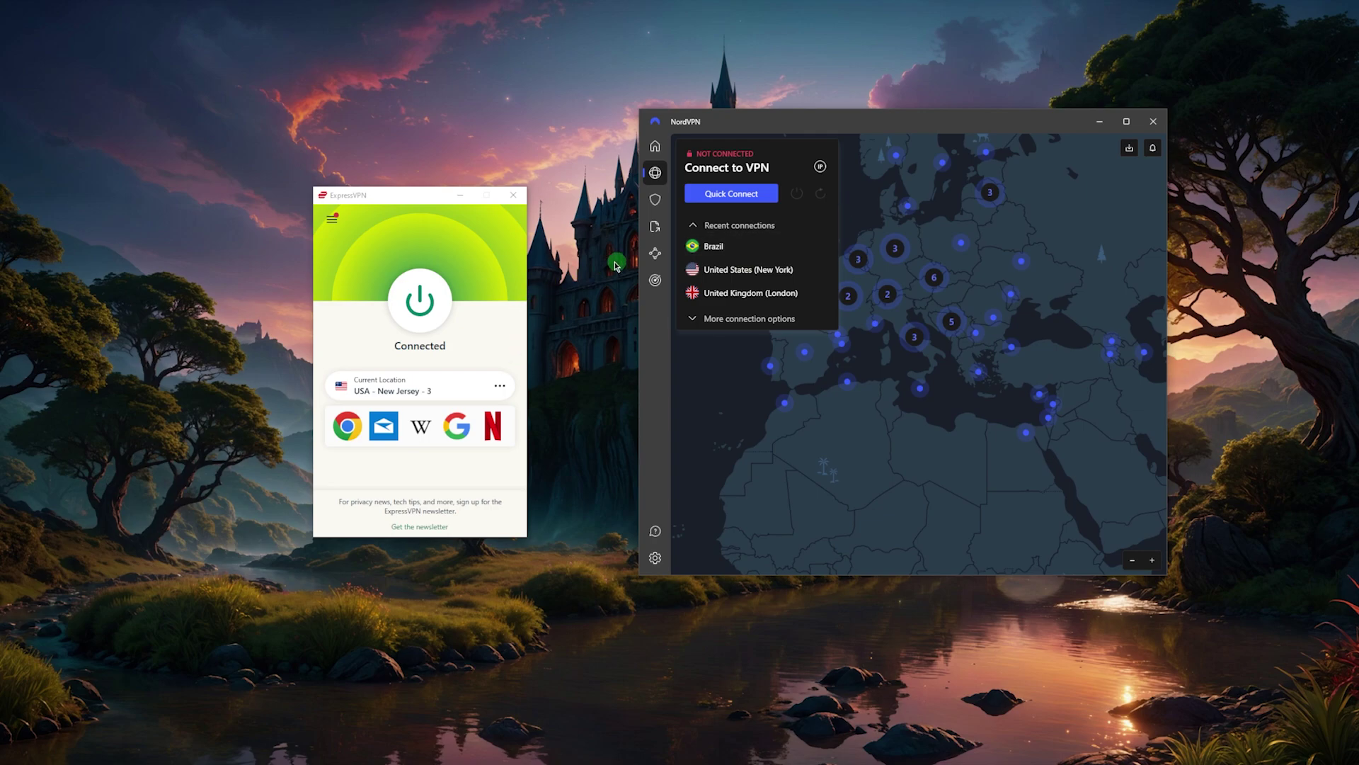
left_click(807, 375)
mouse_move(808, 379)
left_mouse_down()
mouse_move(861, 550)
mouse_move(1046, 328)
mouse_move(822, 396)
mouse_move(856, 516)
mouse_move(977, 495)
mouse_move(883, 418)
mouse_move(835, 436)
mouse_move(814, 401)
mouse_move(829, 388)
left_mouse_up()
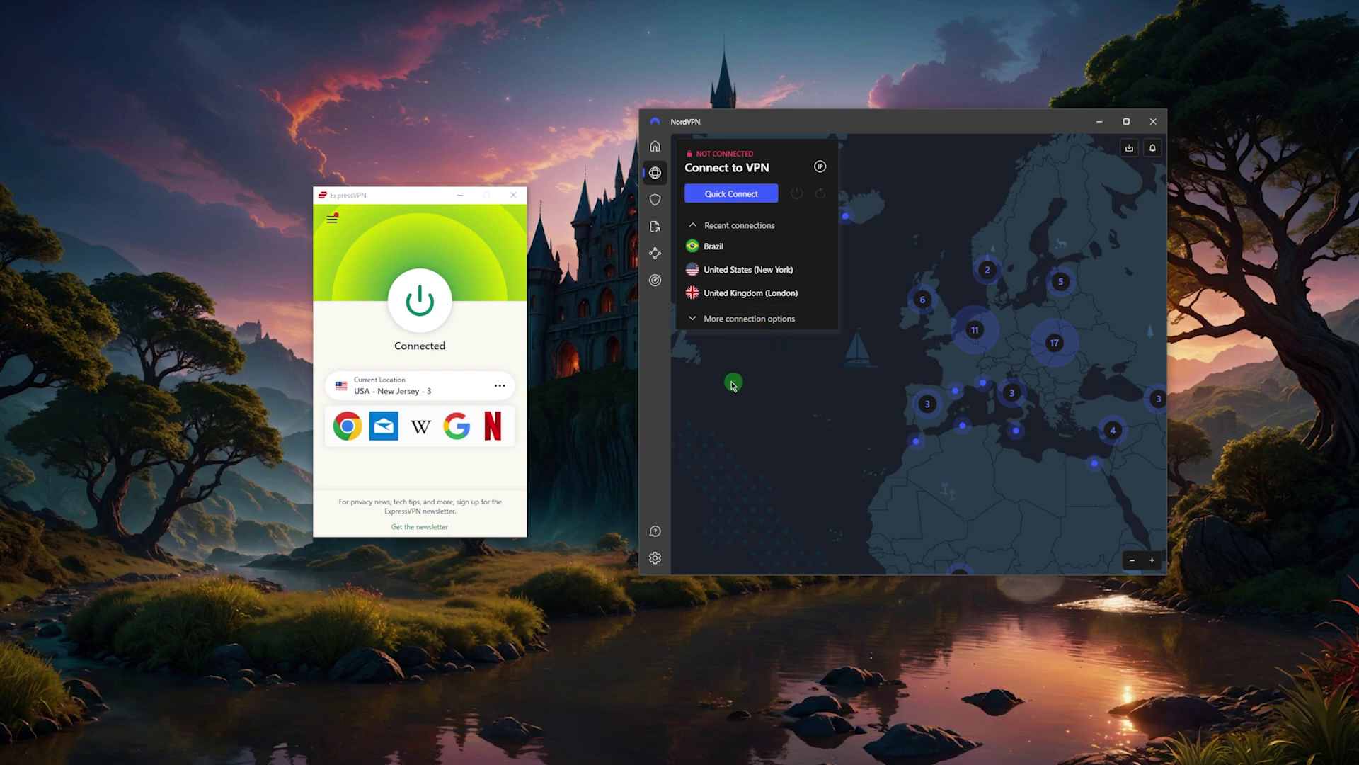
left_click_drag(784, 391, 953, 400)
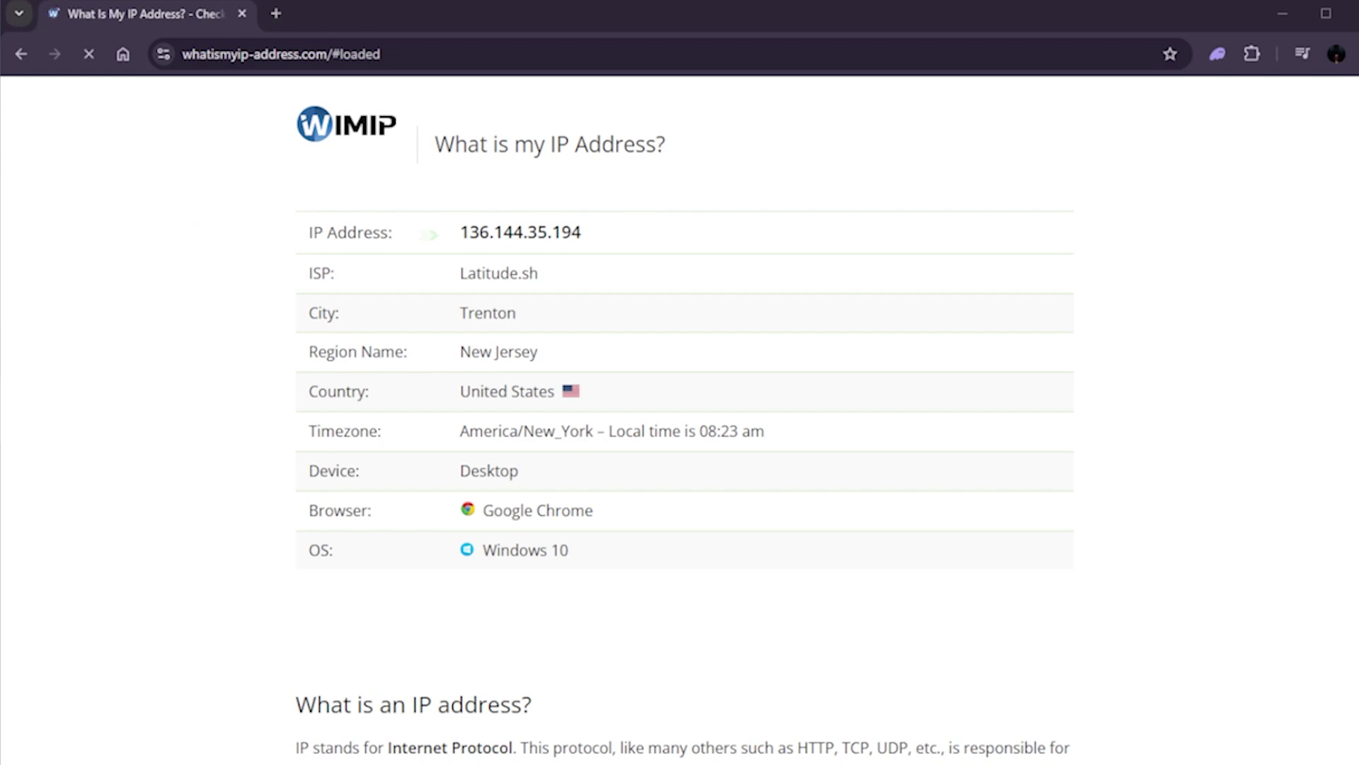
Maximise Chrome and highlight the IP 136.144.35.194 listed in Trenton, New Jersey.
double_click(488, 10)
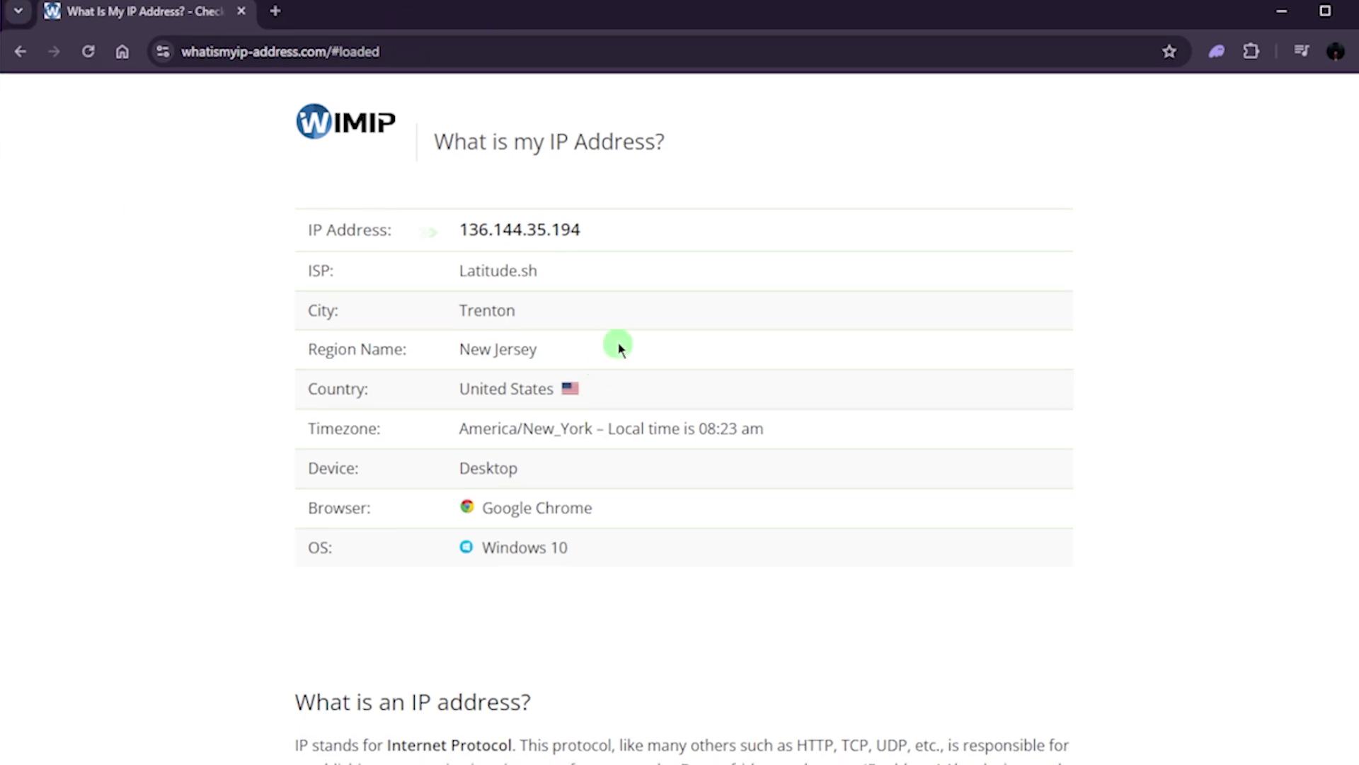
left_click_drag(455, 228, 646, 221)
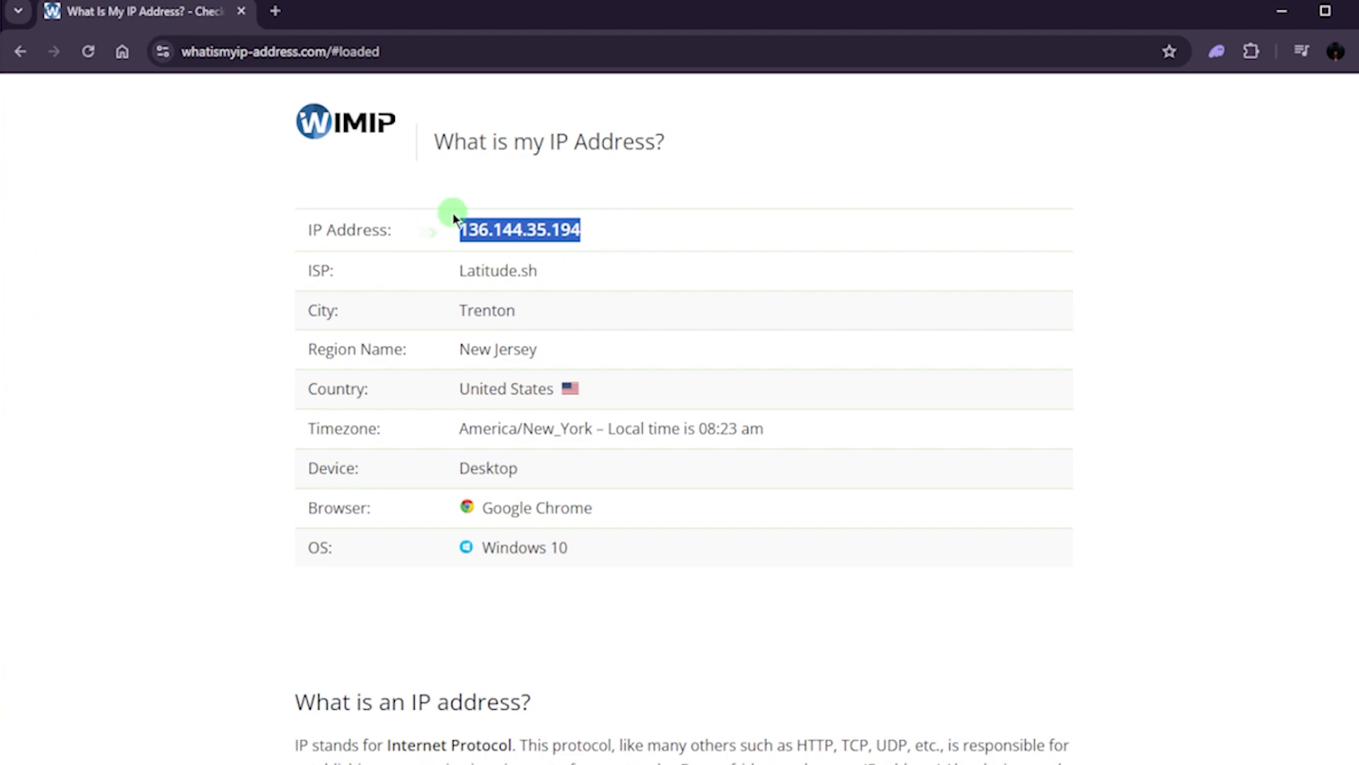
left_click(290, 231)
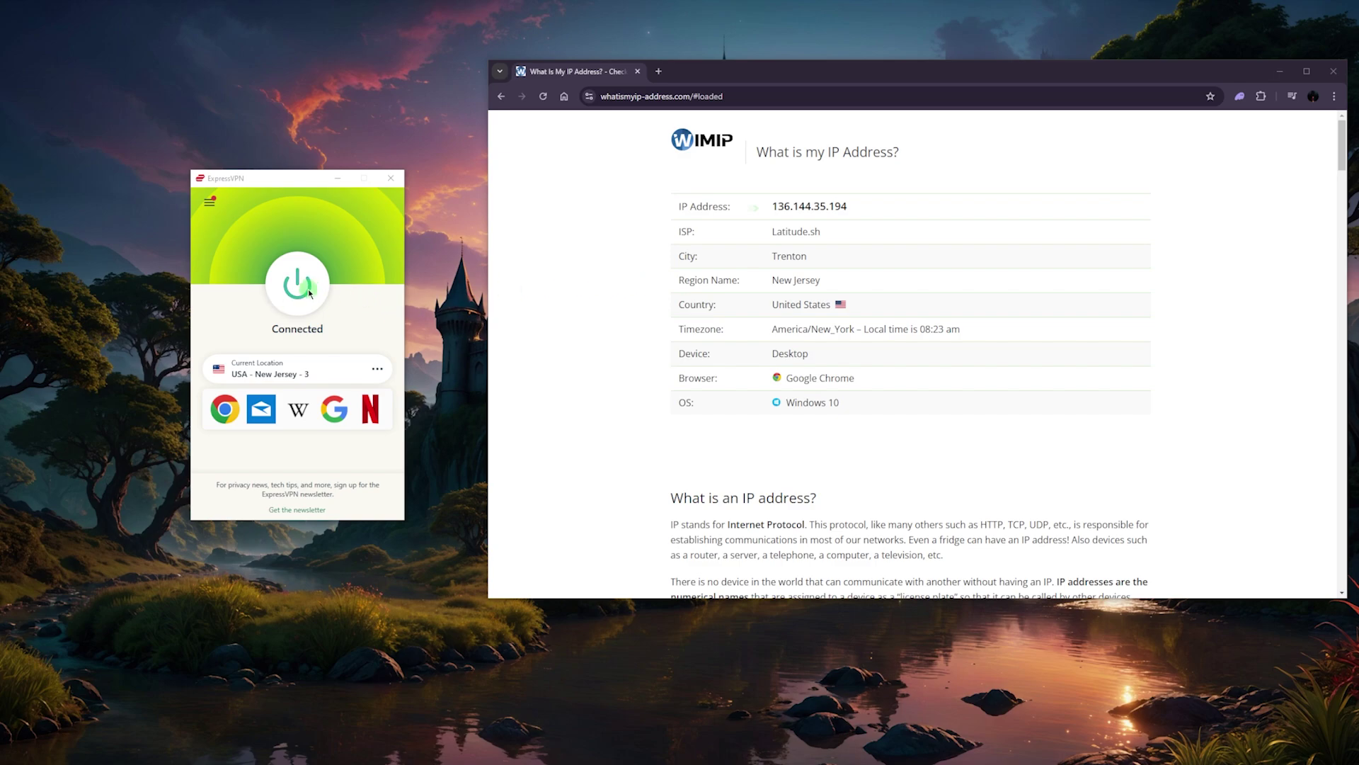
left_click(249, 182)
left_click_drag(260, 182, 260, 176)
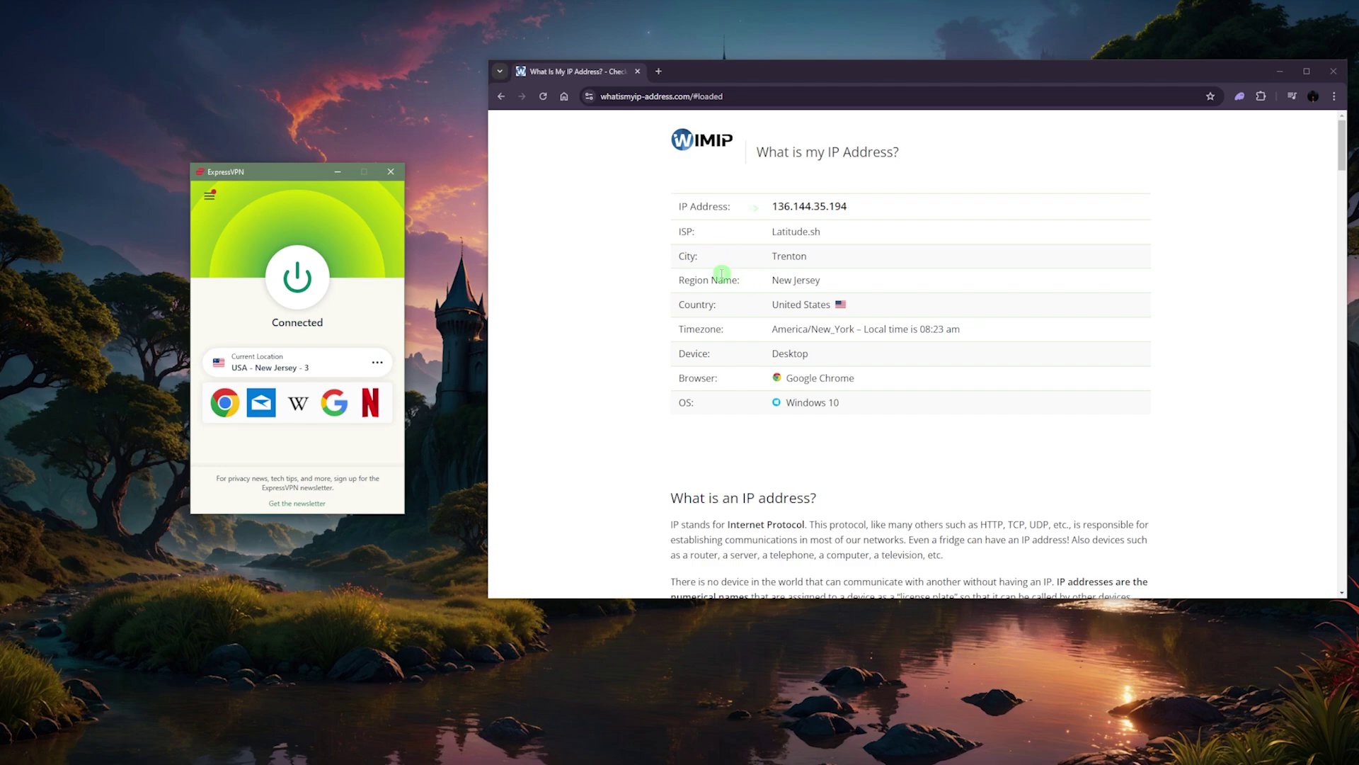
left_click_drag(776, 82, 749, 95)
left_click_drag(276, 180, 244, 187)
left_click_drag(695, 85, 685, 64)
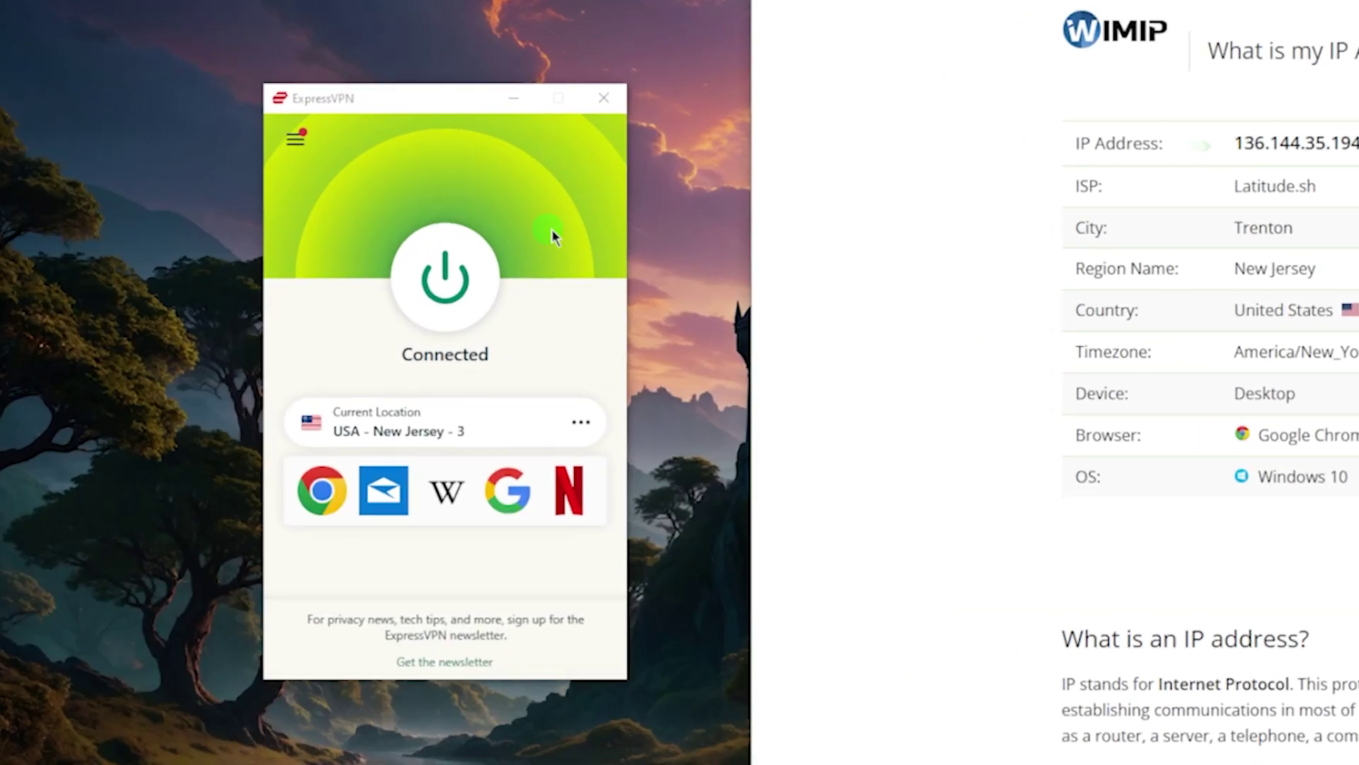
Connect ExpressVPN to USA - Washington DC via All Locations > Americas, then reload the IP checker.
left_click(334, 209)
left_click(280, 150)
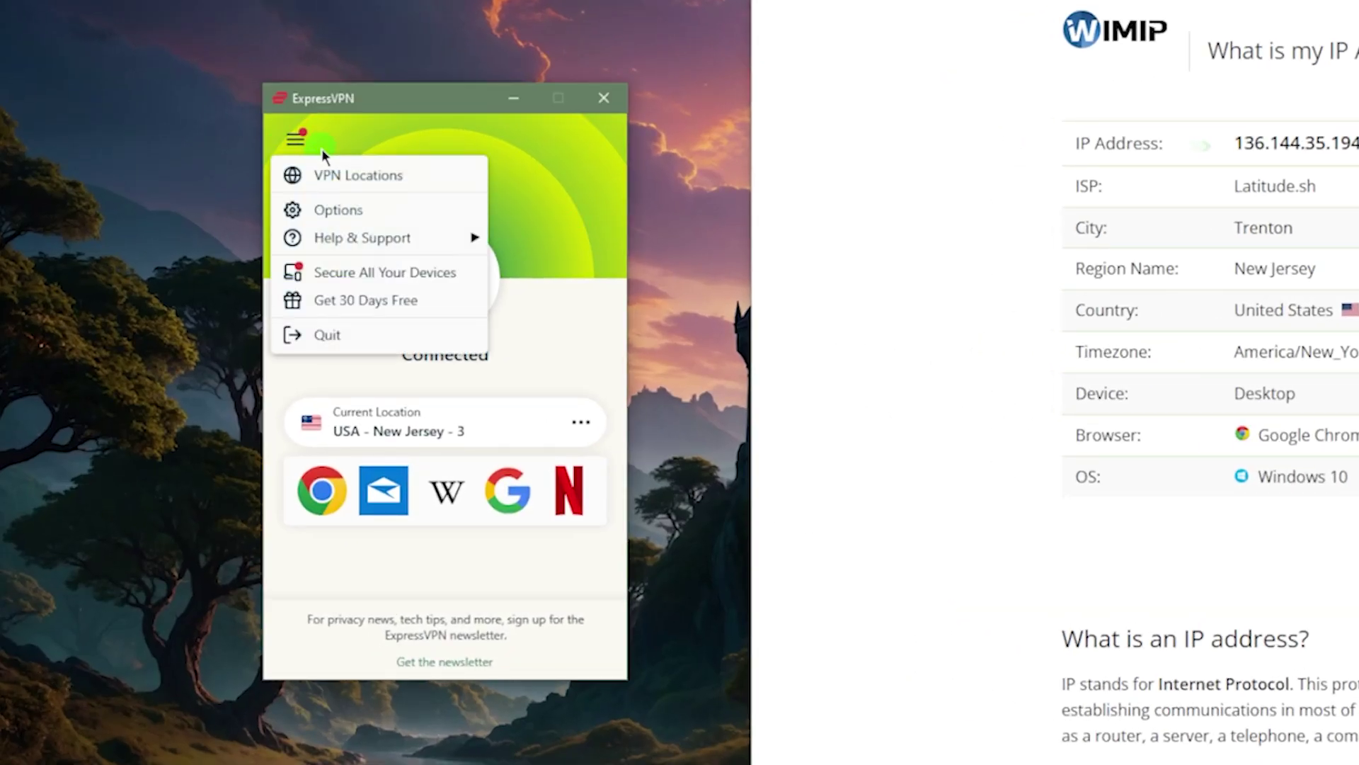
left_click(358, 173)
left_click(735, 102)
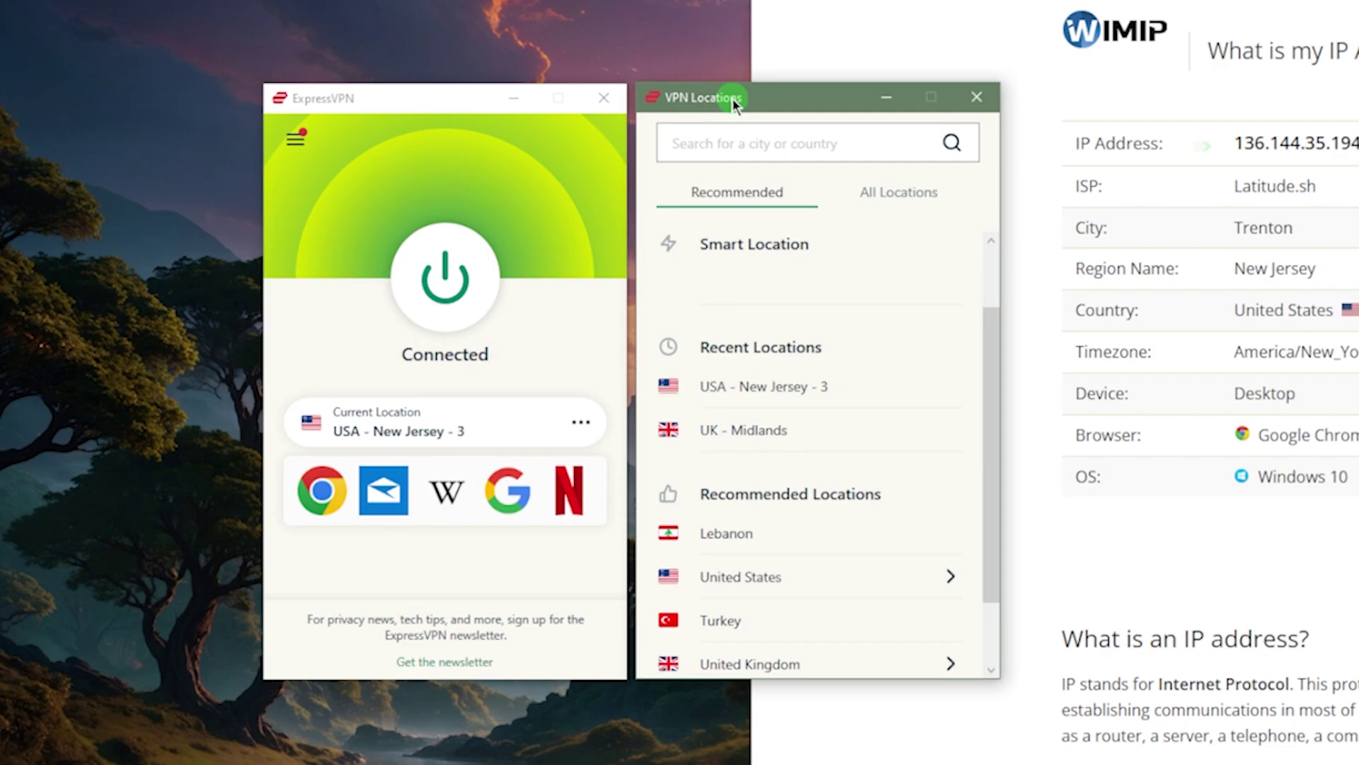
left_click(889, 202)
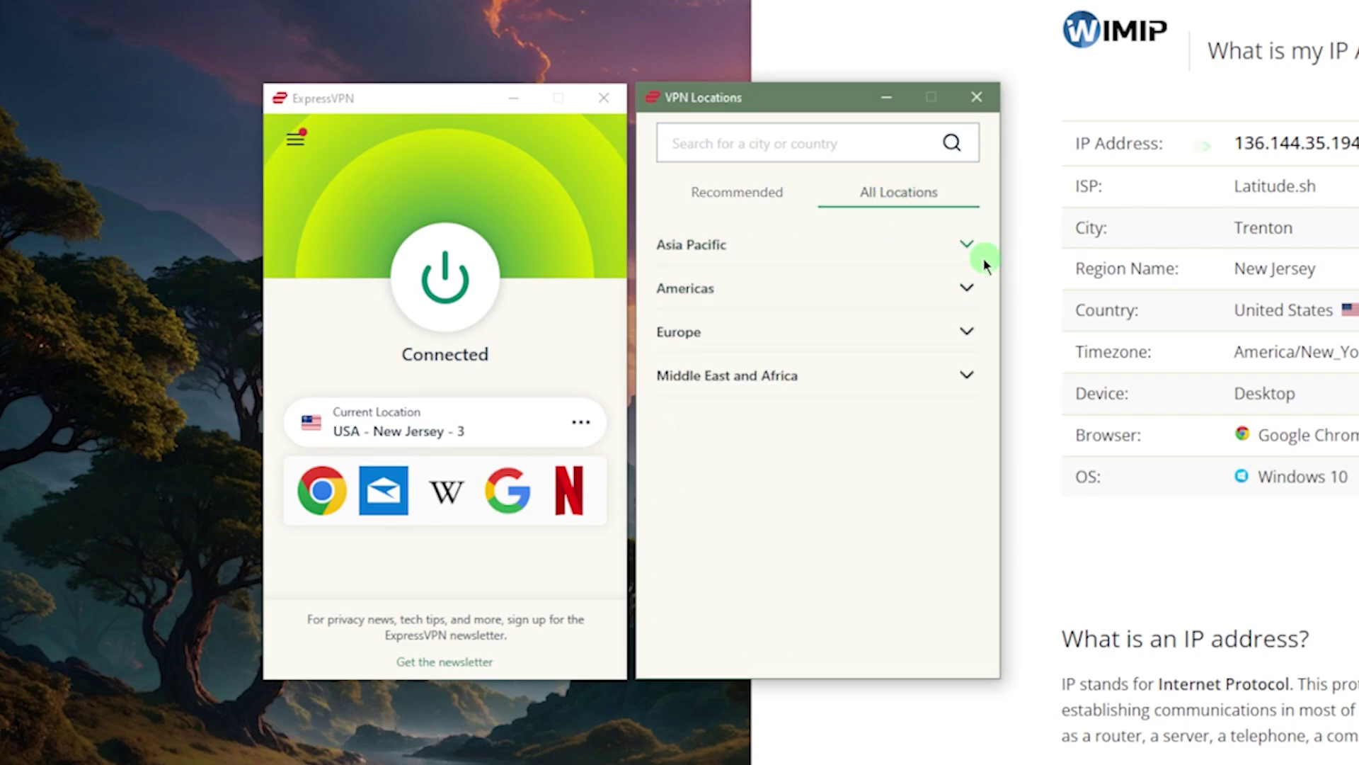
left_click(894, 329)
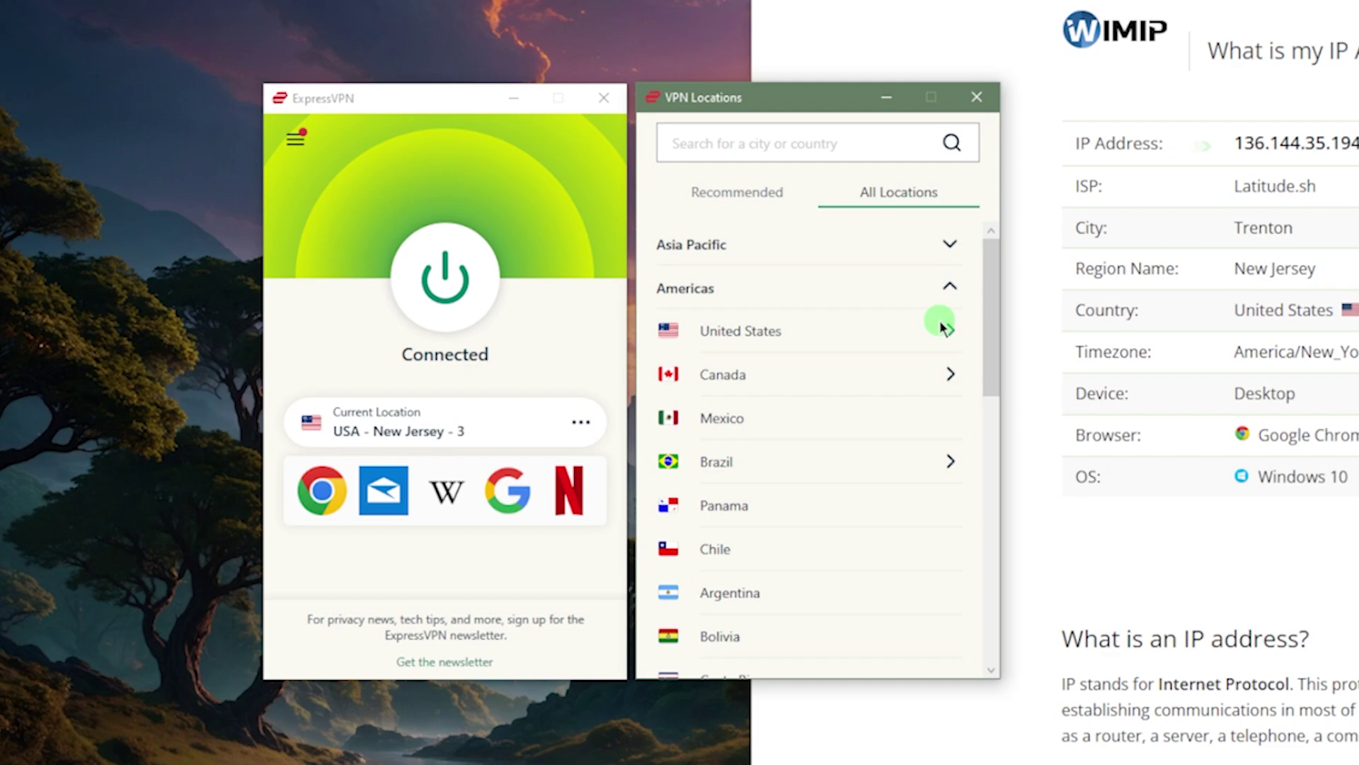
left_click(721, 465)
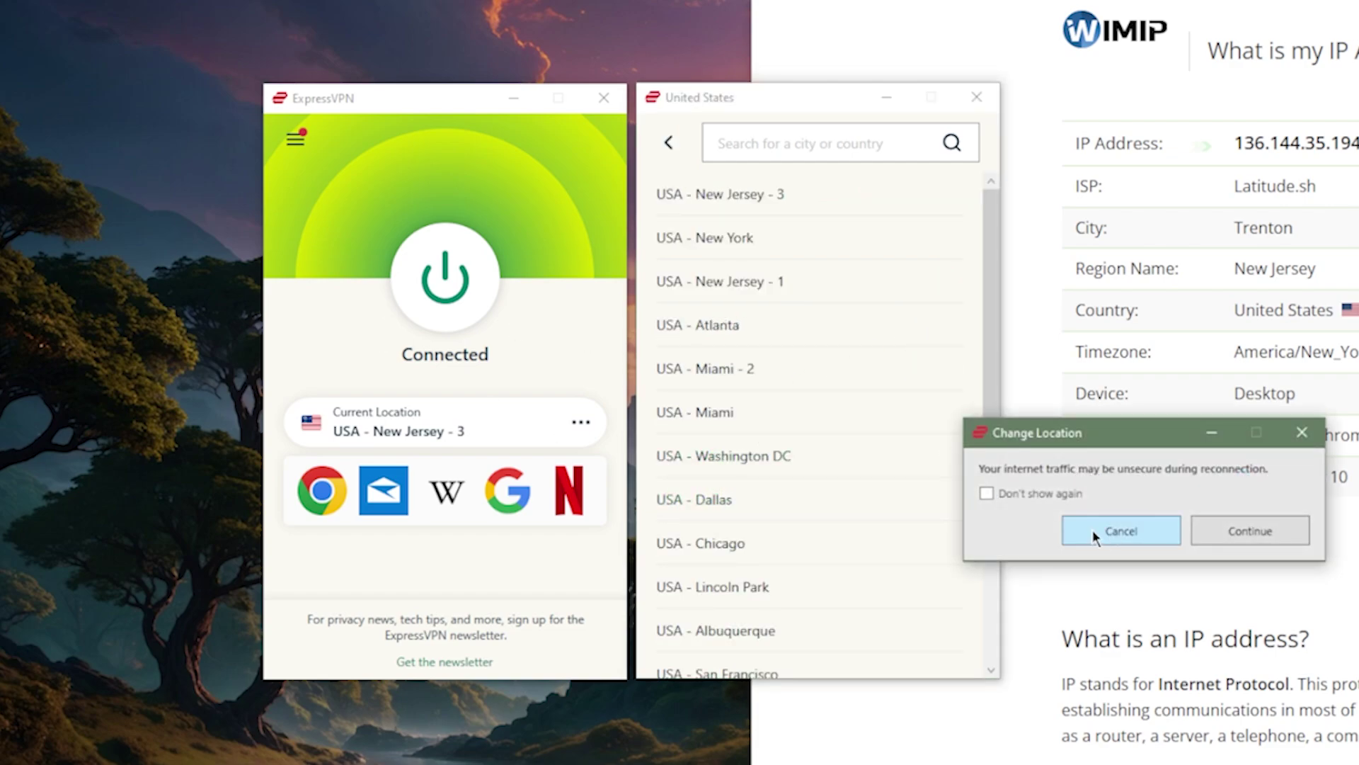
left_click(1267, 532)
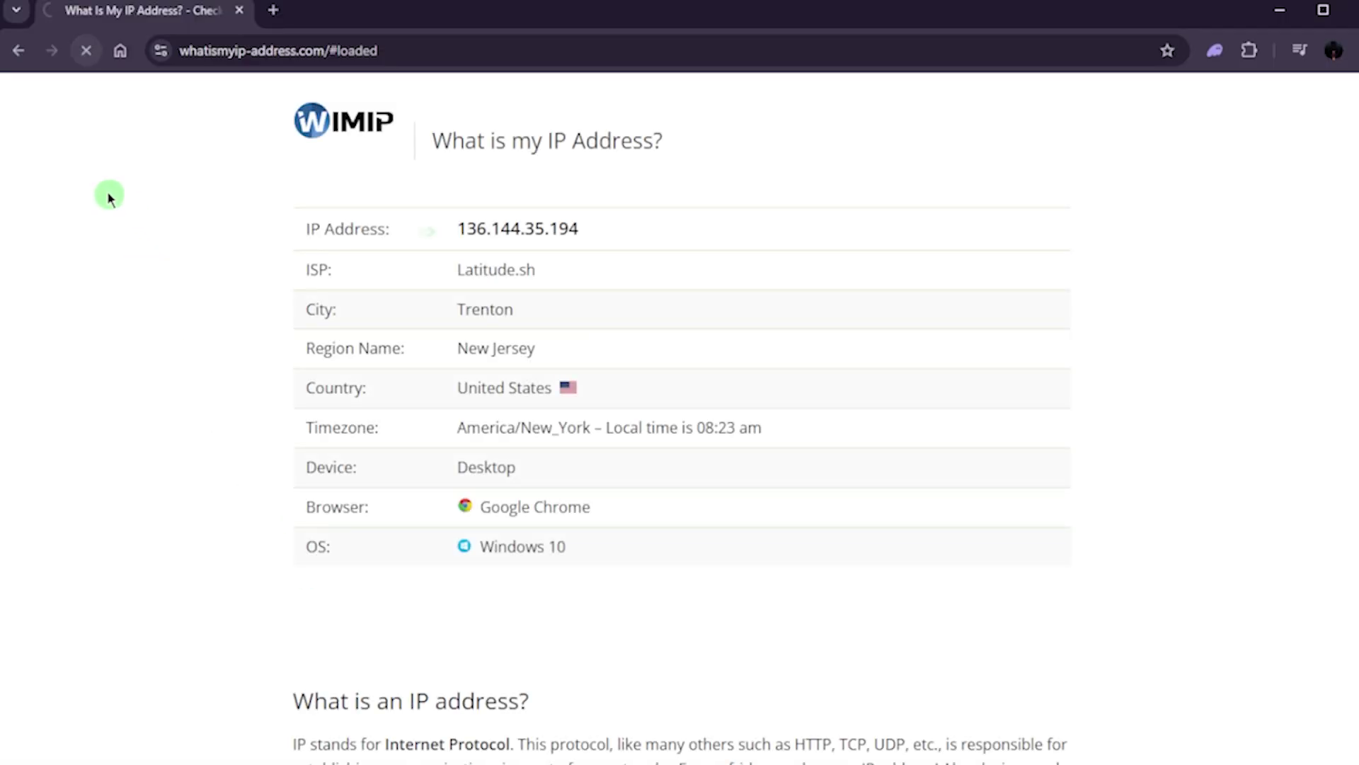
key("F5")
key("F5")
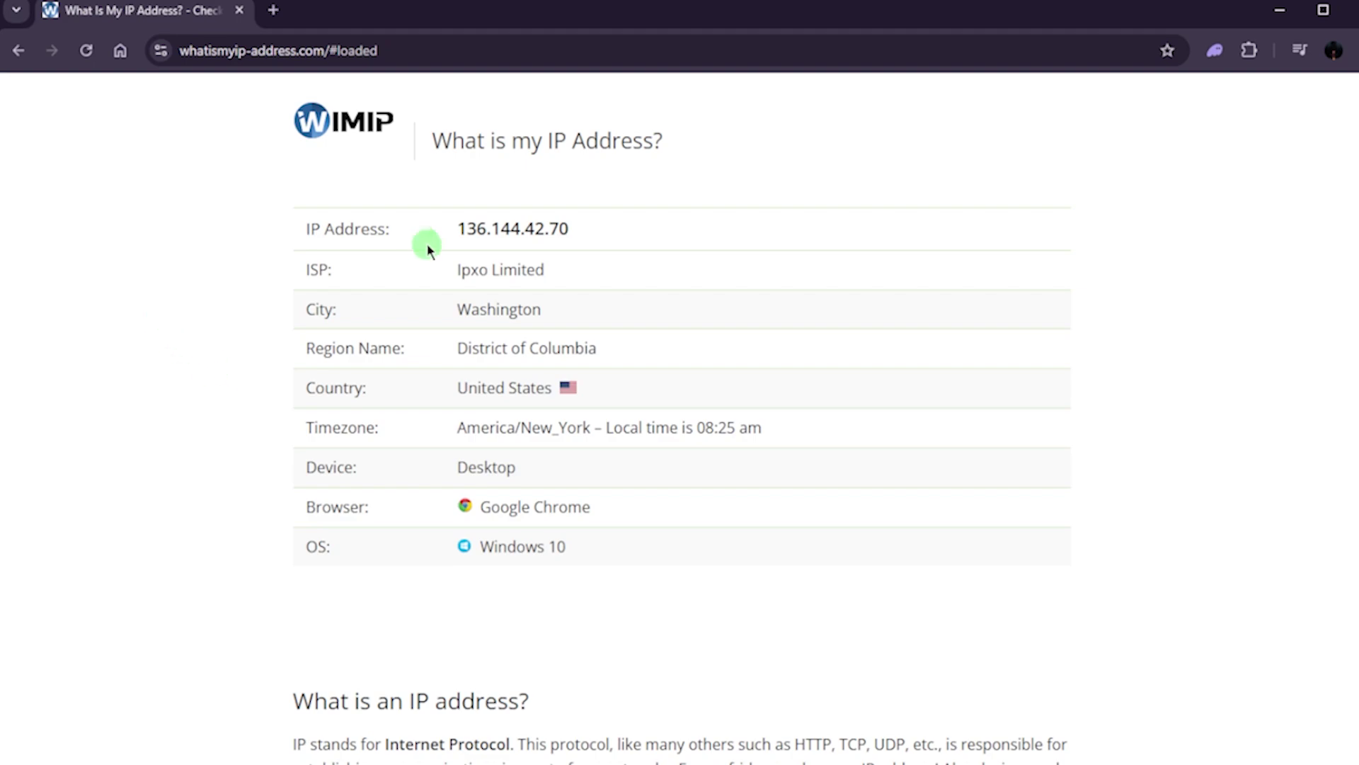
Highlight the new IP 136.144.42.70, now located in Washington, District of Columbia.
left_click_drag(459, 230, 584, 221)
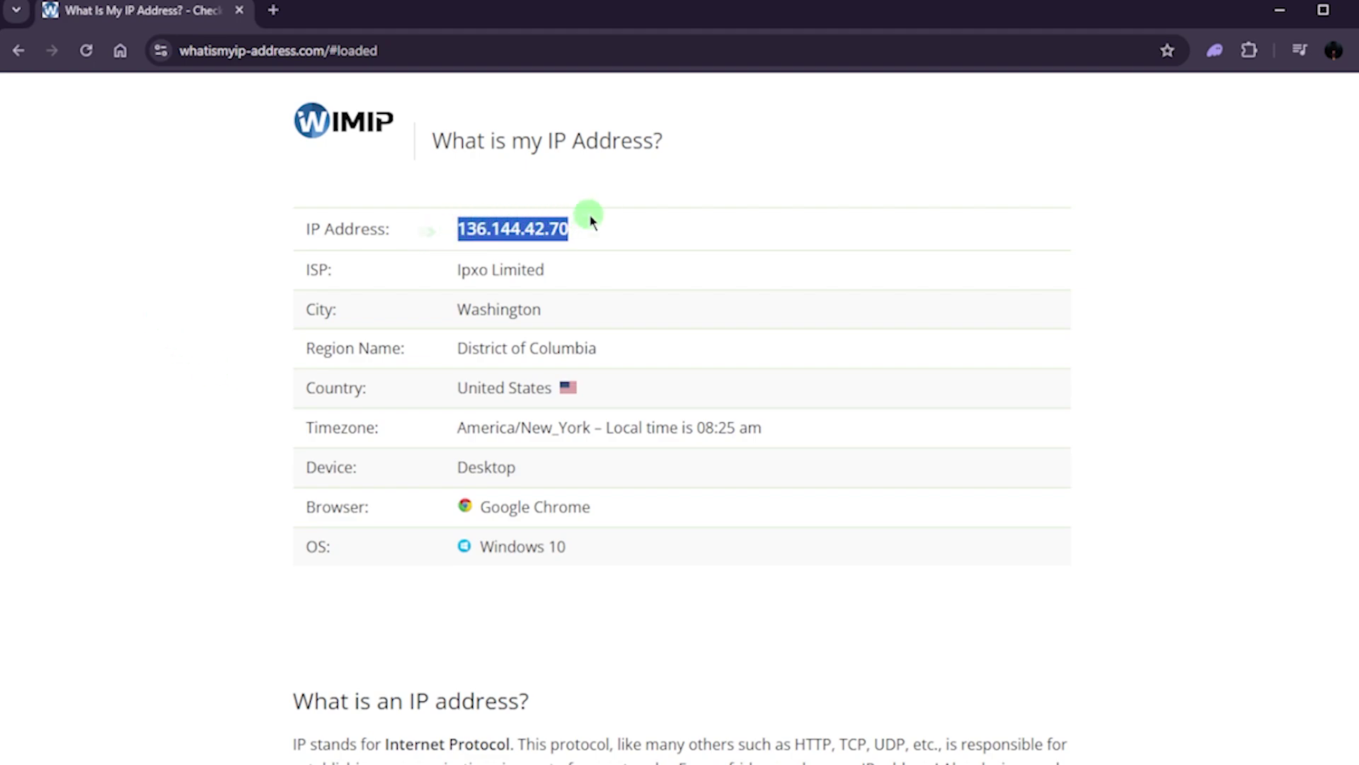
left_click(453, 225)
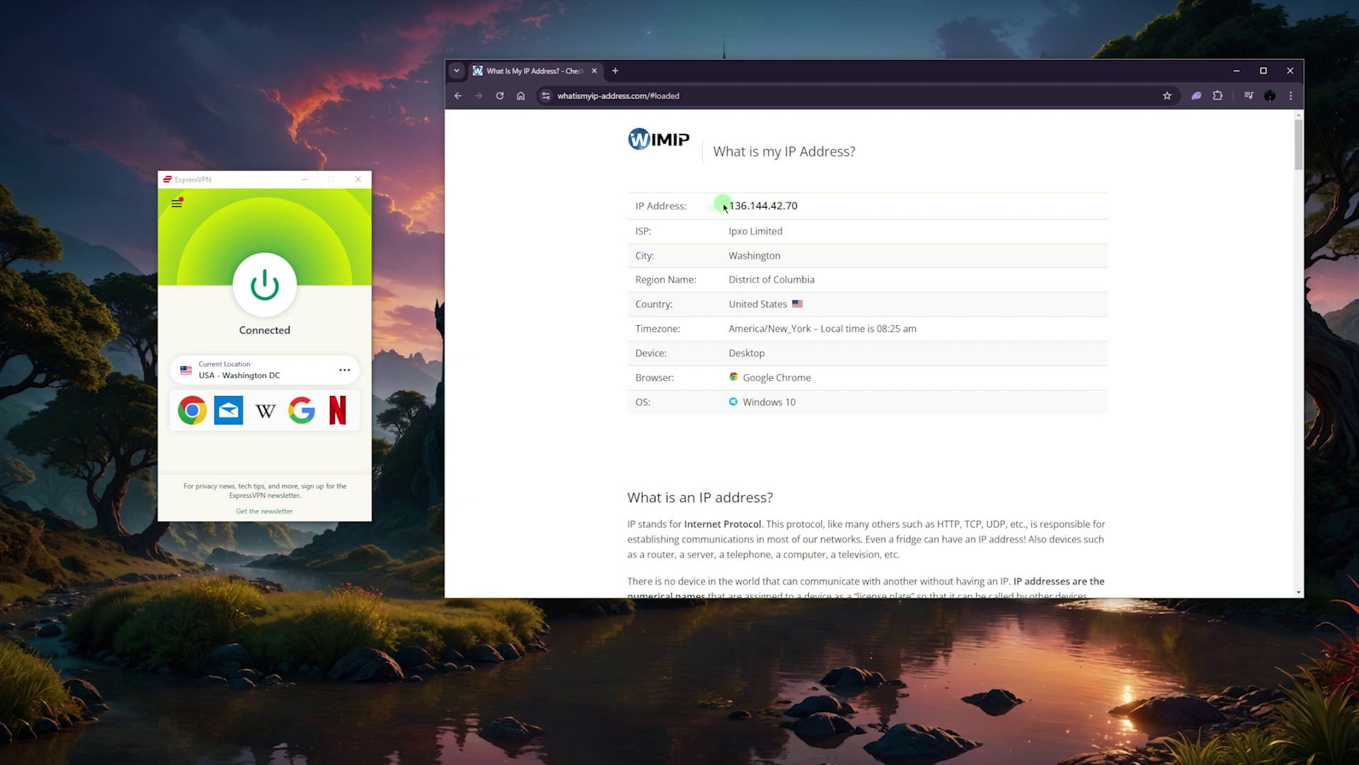
left_click(299, 253)
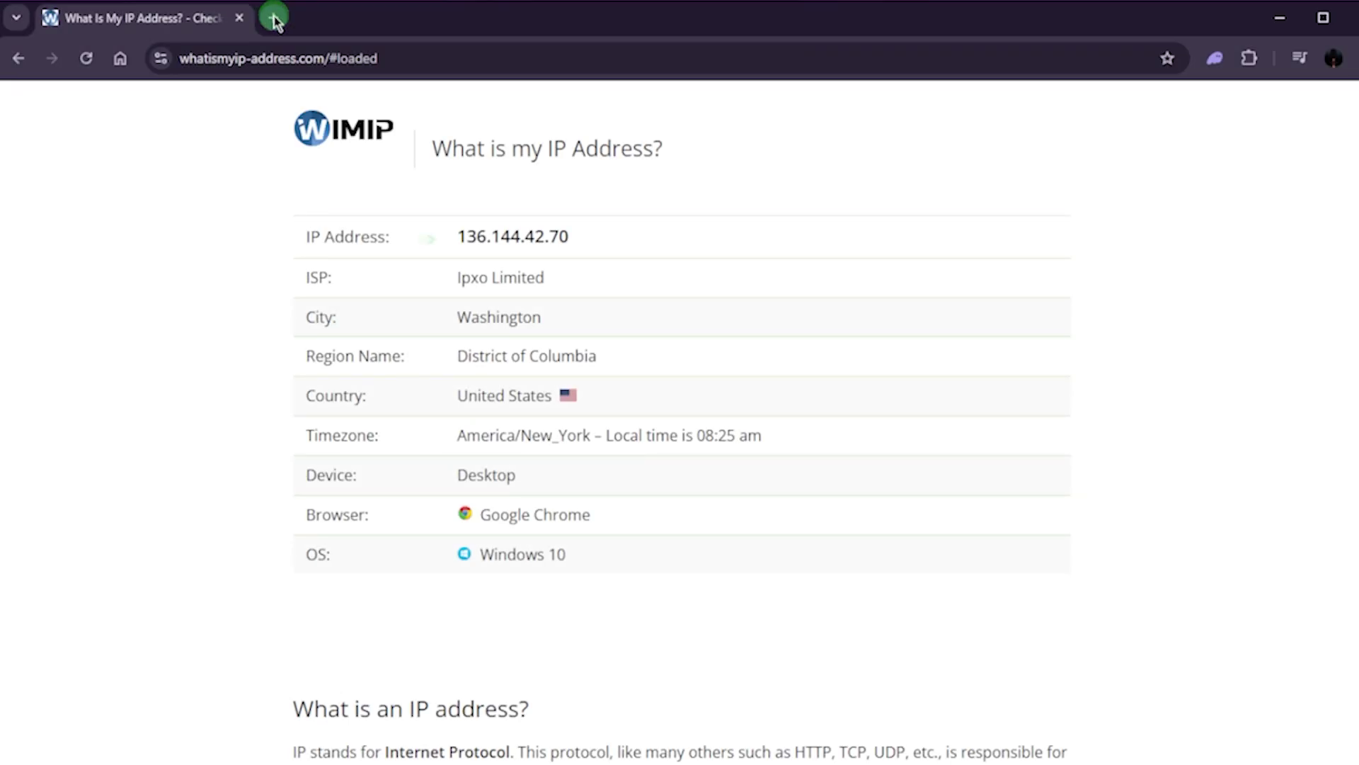
Search Google in a new tab for 'best assualt rifles in bo6' and skim the results.
left_click(273, 18)
type("best")
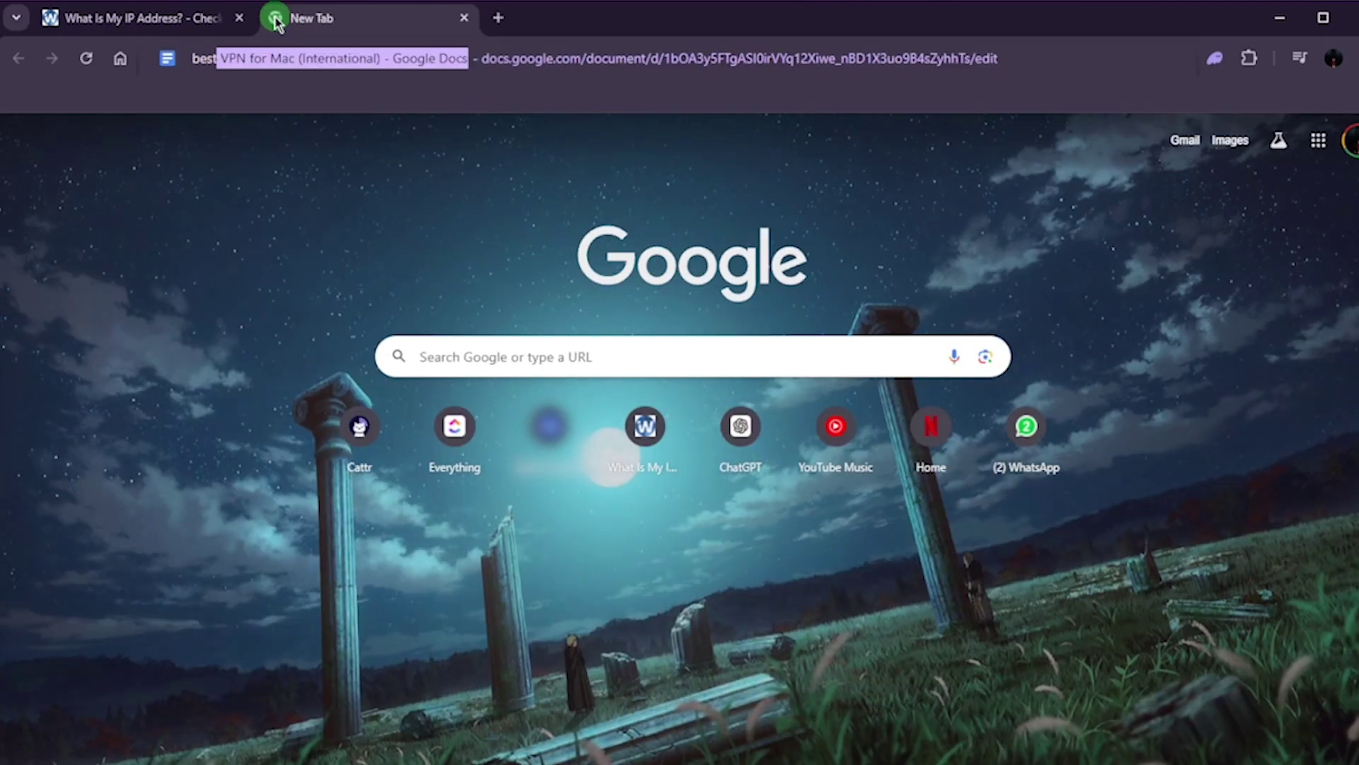
type(" assua")
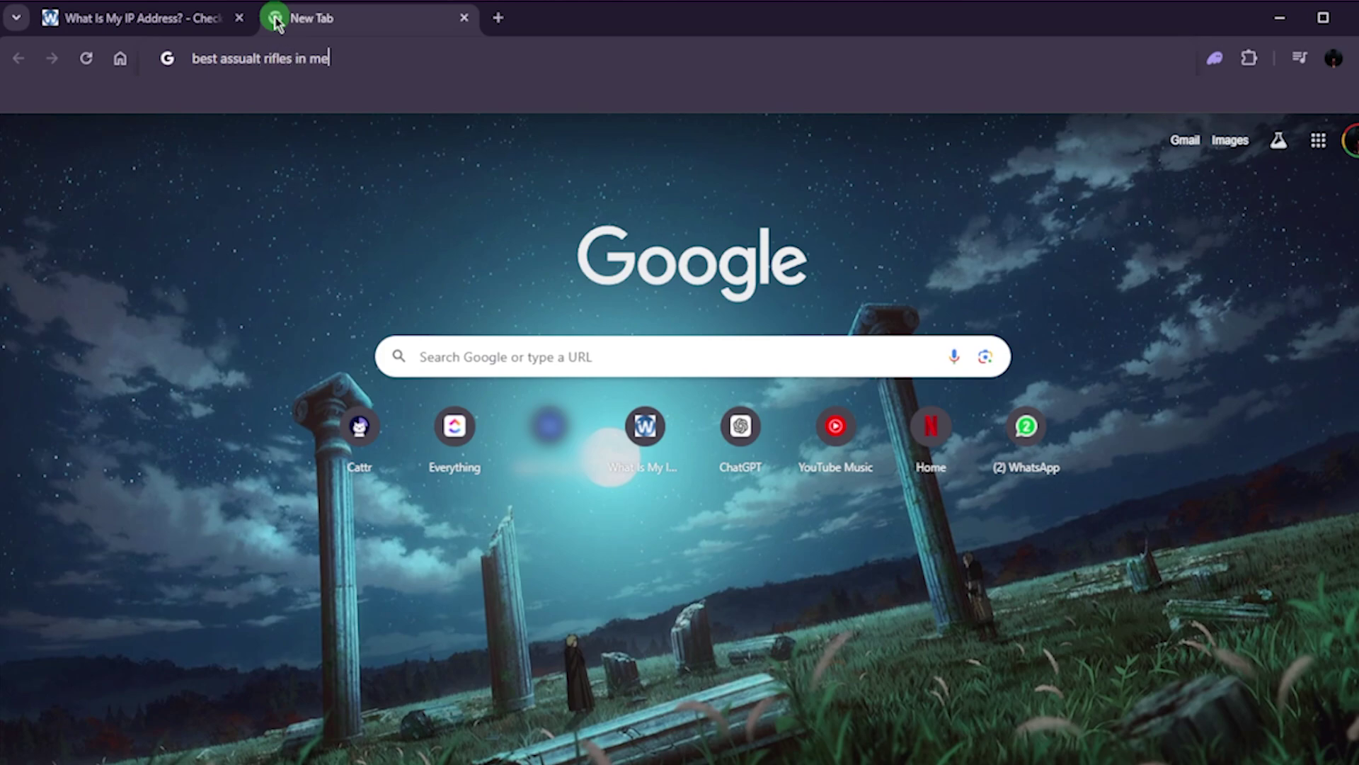
type("lt rifles in bo6")
key("Return")
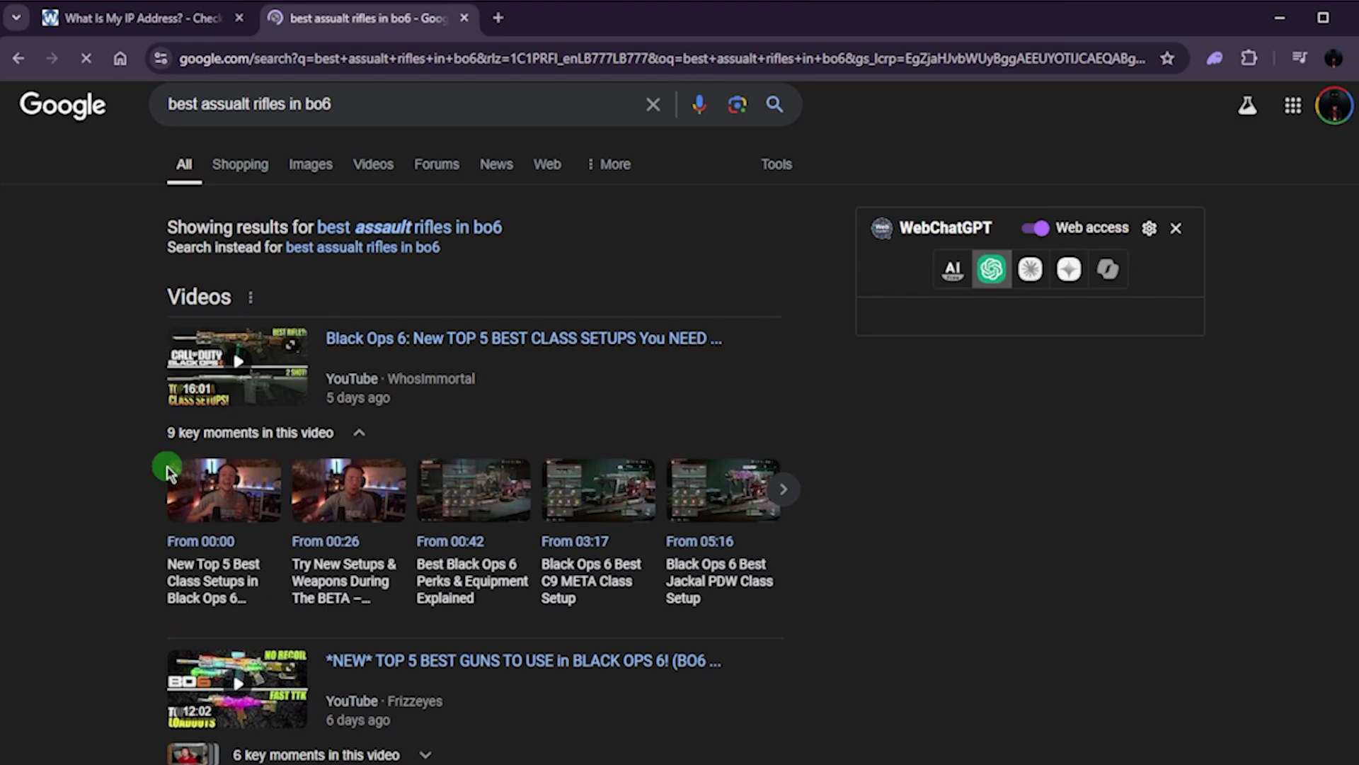
scroll(90, 465, "down", 6)
scroll(91, 464, "up", 7)
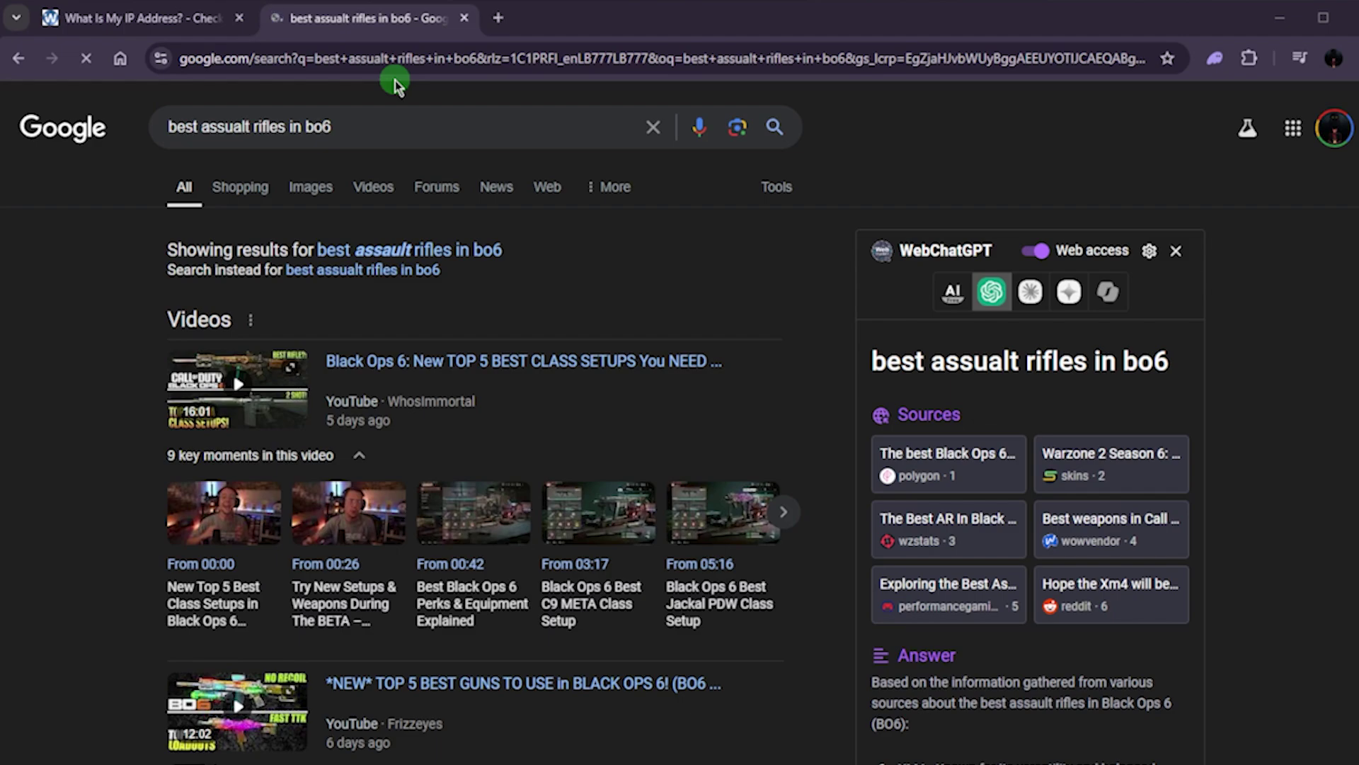
left_click(439, 249)
scroll(572, 449, "down", 20)
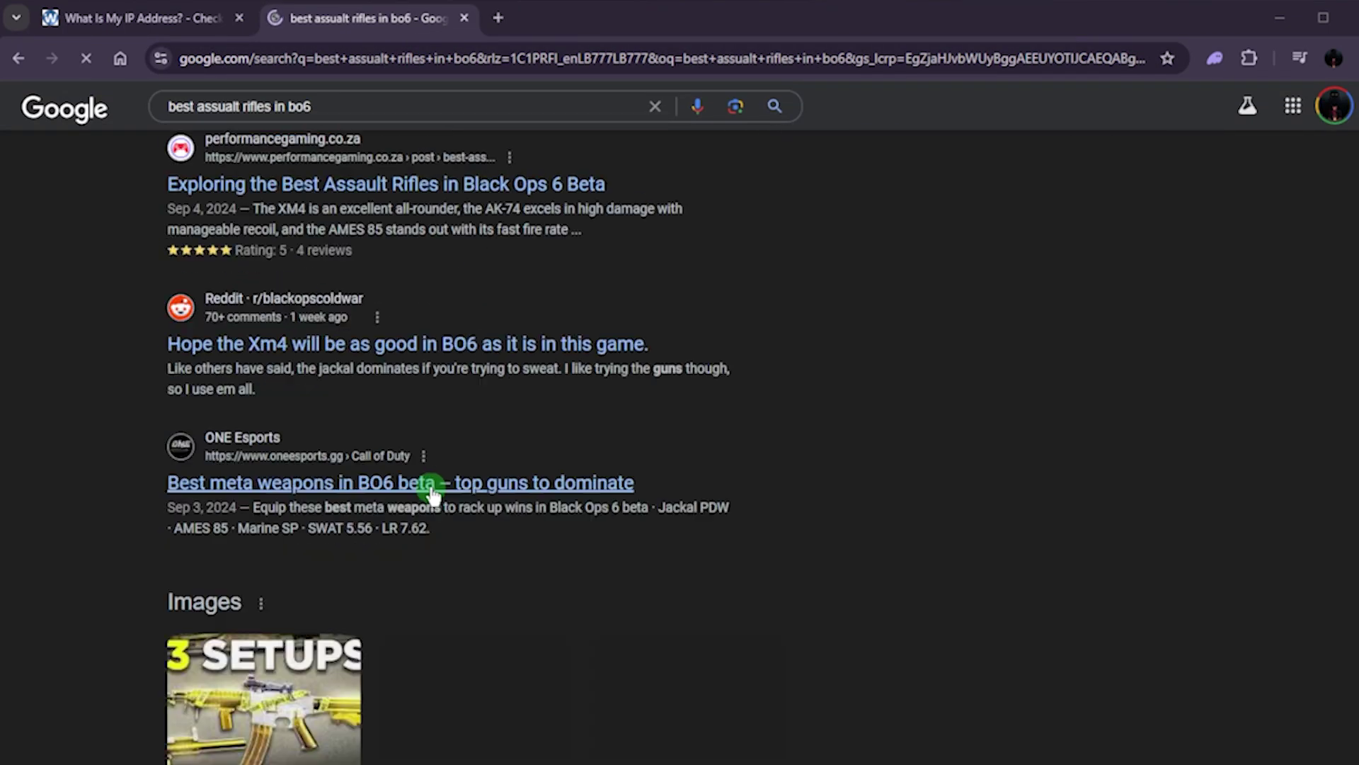
scroll(398, 469, "up", 10)
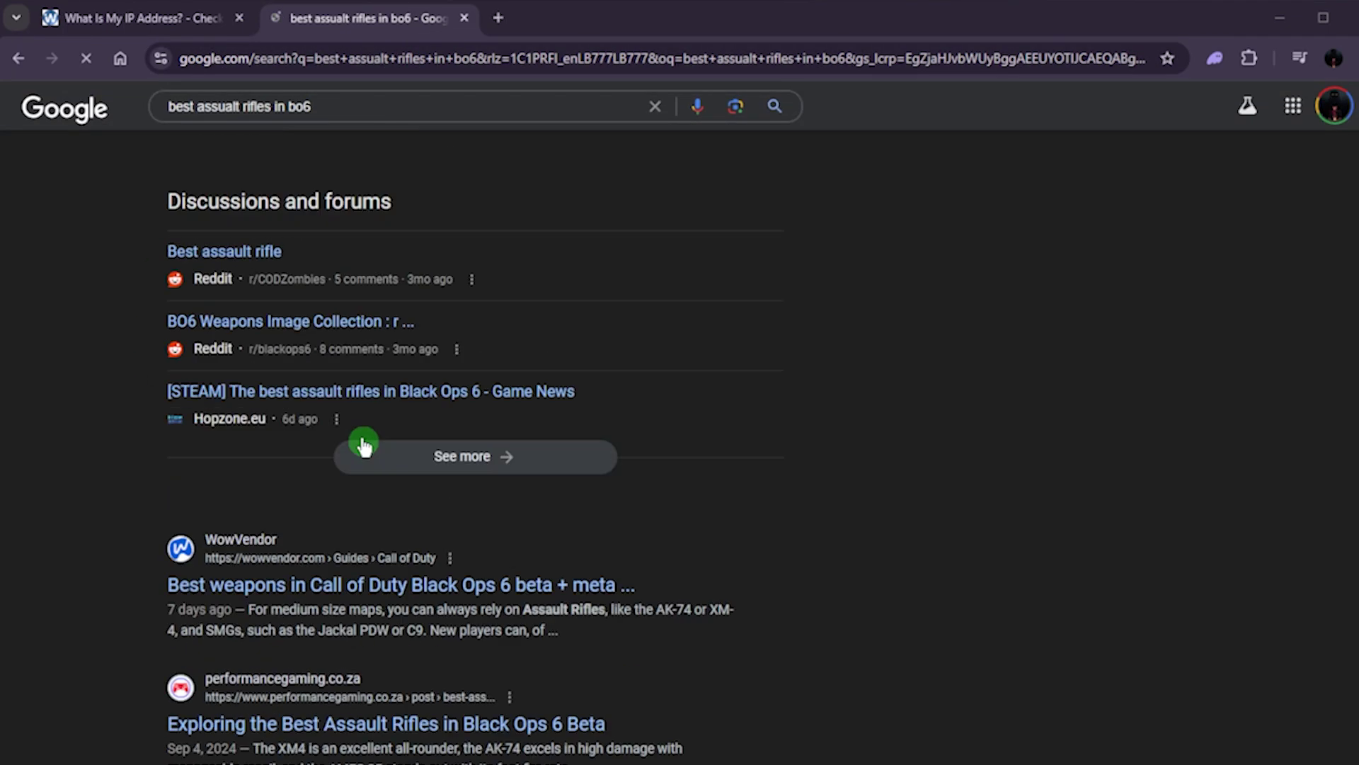
Open 'The Best AR In Black Ops 6' result and disconnect ExpressVPN.
left_click(178, 214)
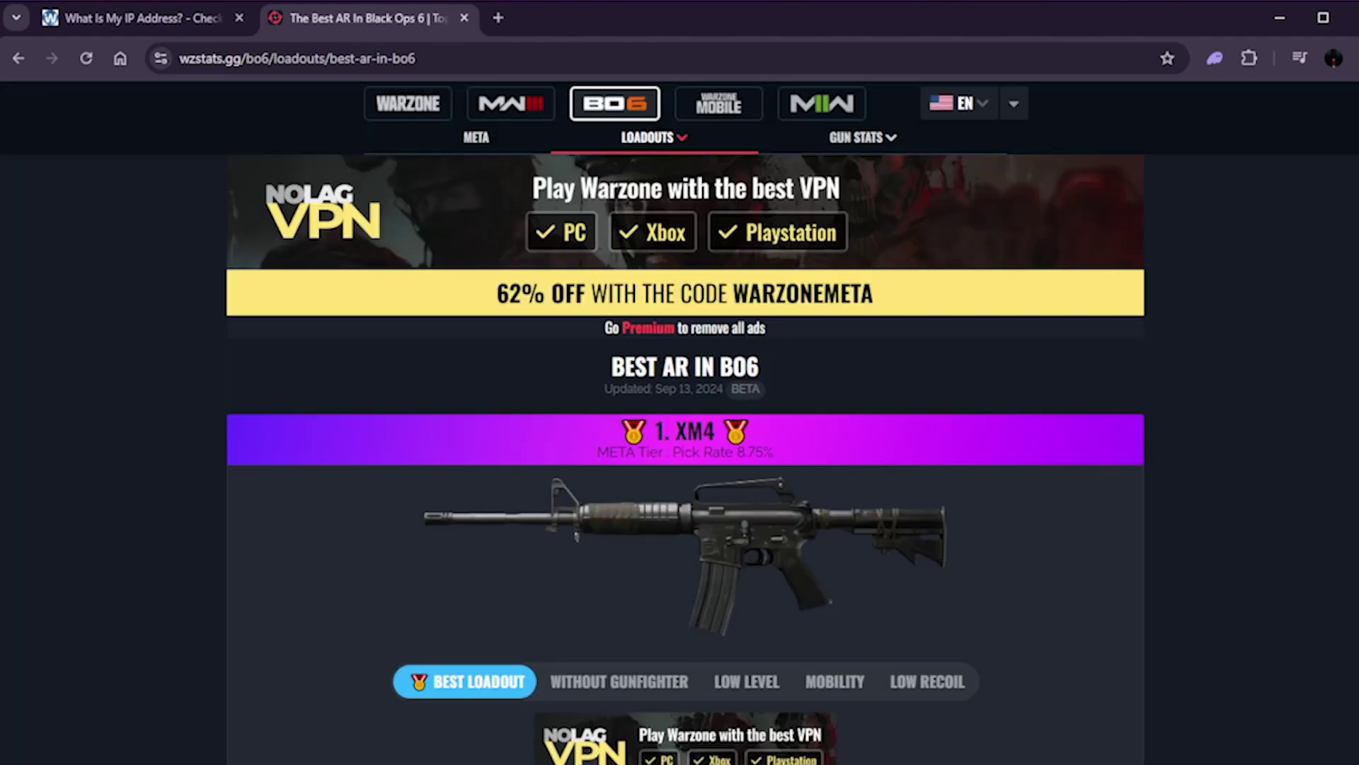
scroll(316, 425, "down", 5)
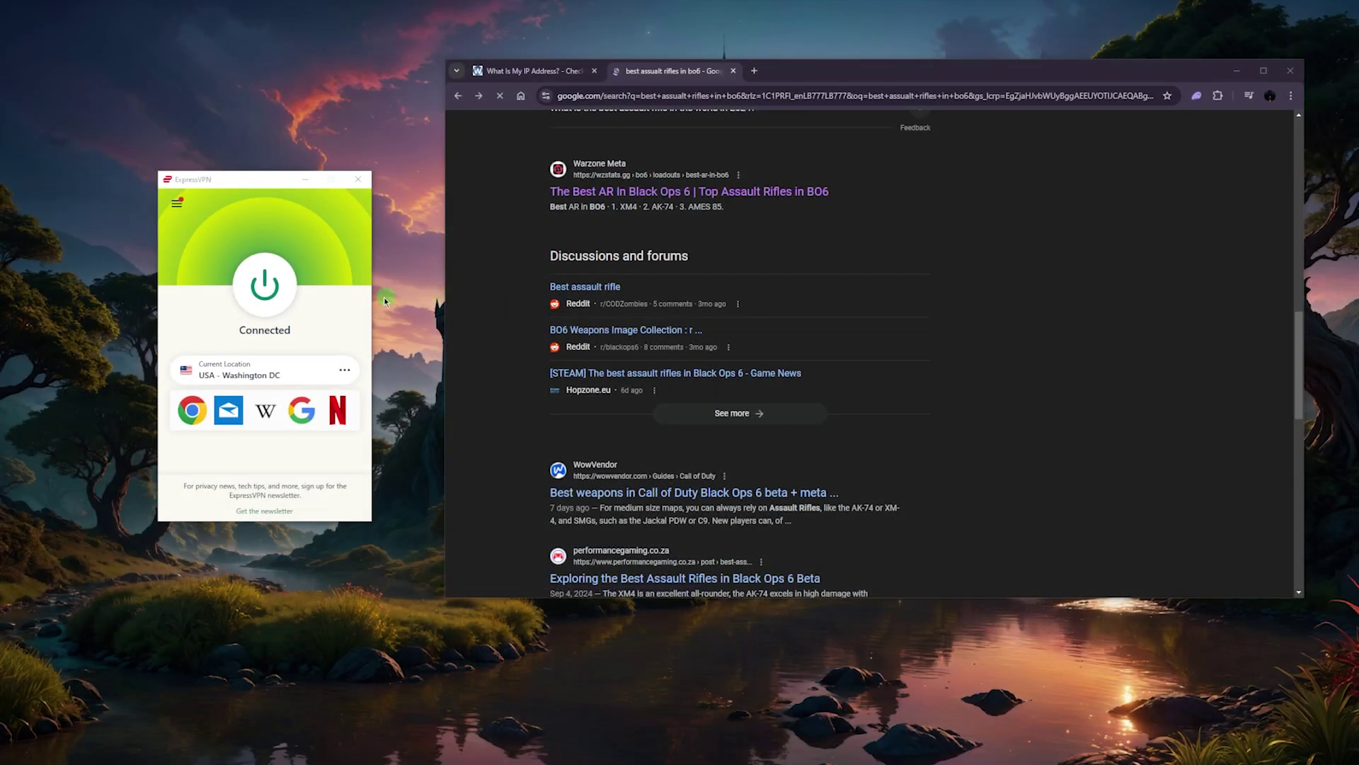
left_click(268, 289)
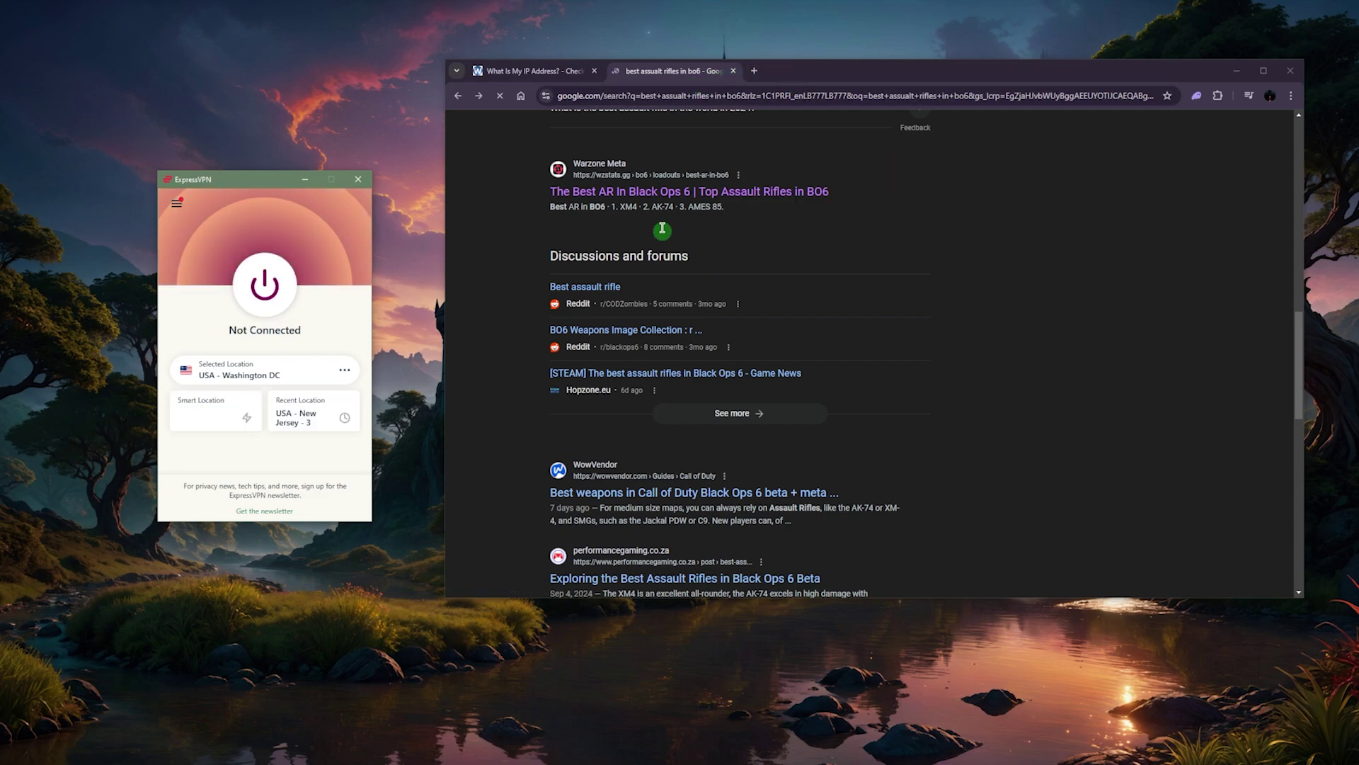
scroll(716, 378, "up", 1)
scroll(716, 377, "up", 5)
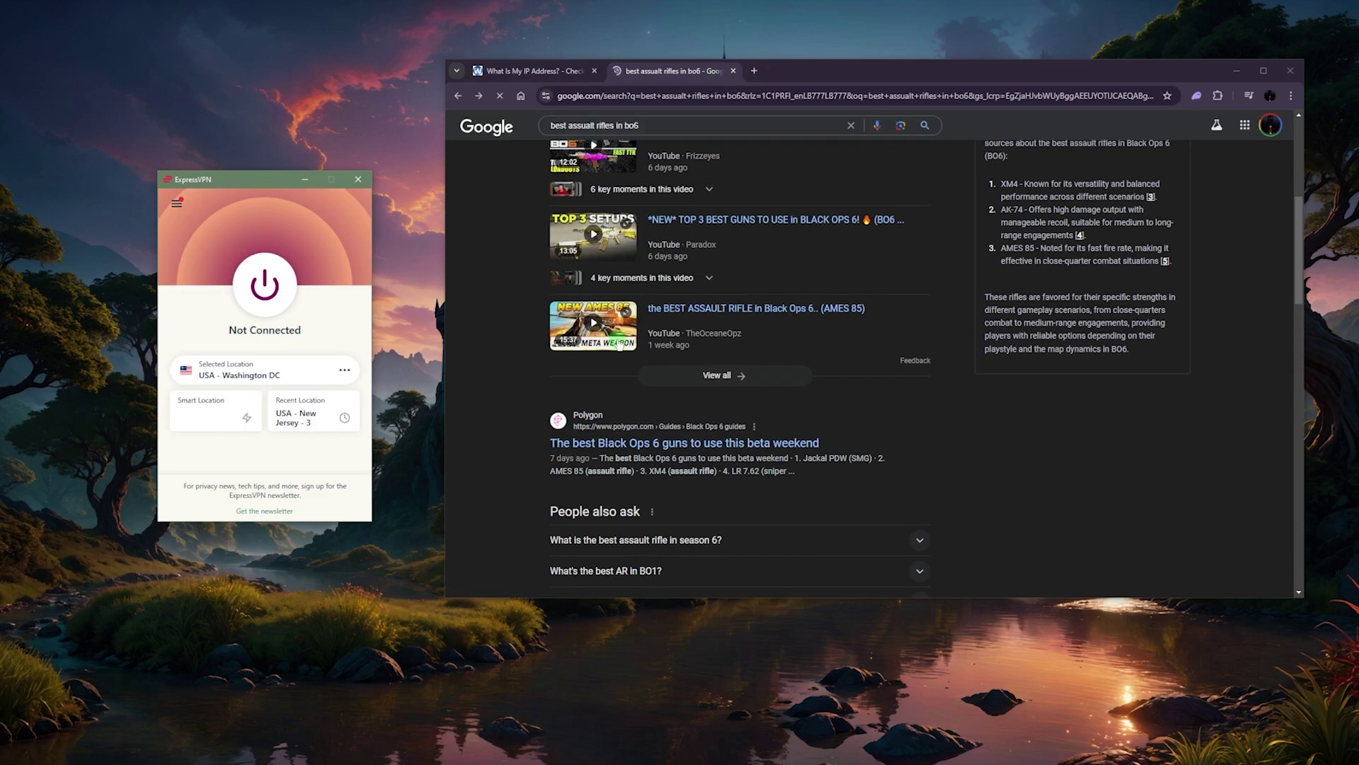
scroll(570, 371, "up", 4)
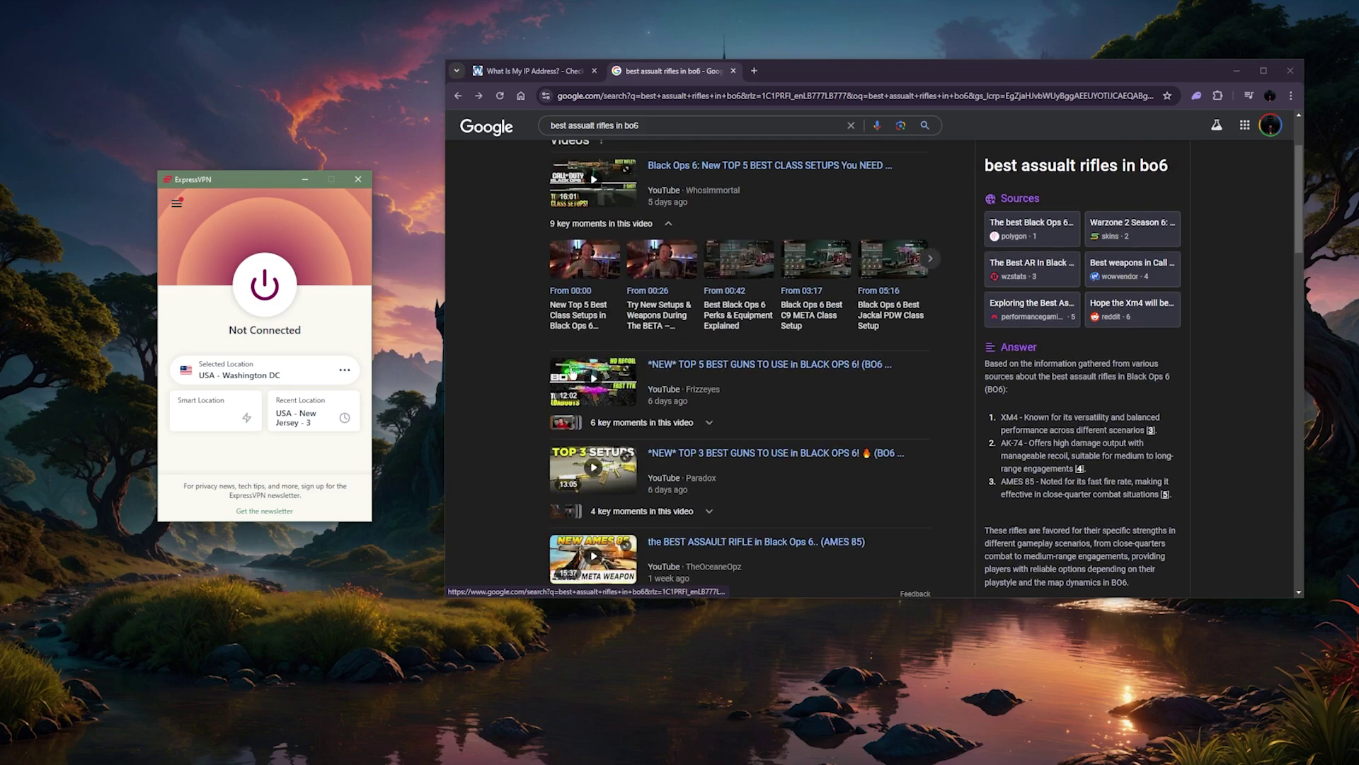
scroll(552, 379, "down", 3)
scroll(550, 380, "down", 8)
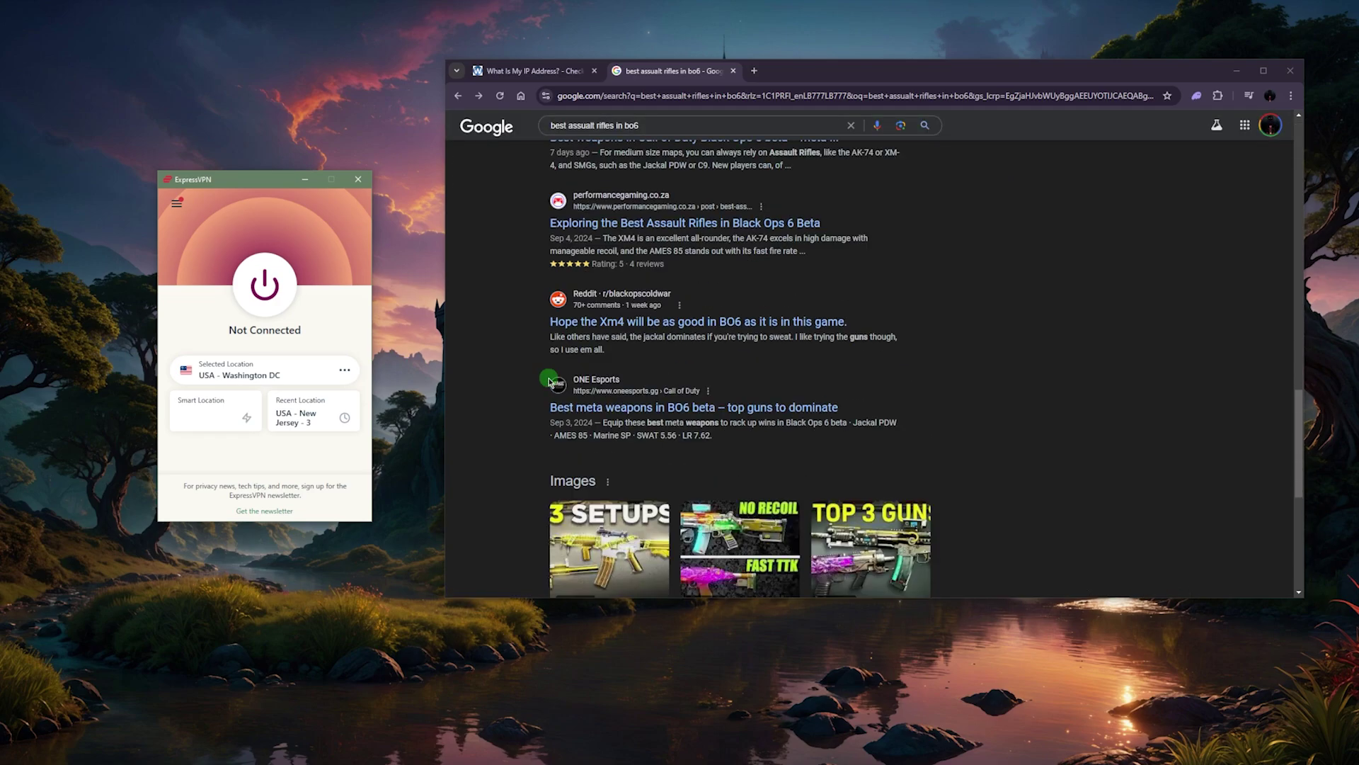
scroll(539, 386, "up", 5)
scroll(536, 387, "up", 1)
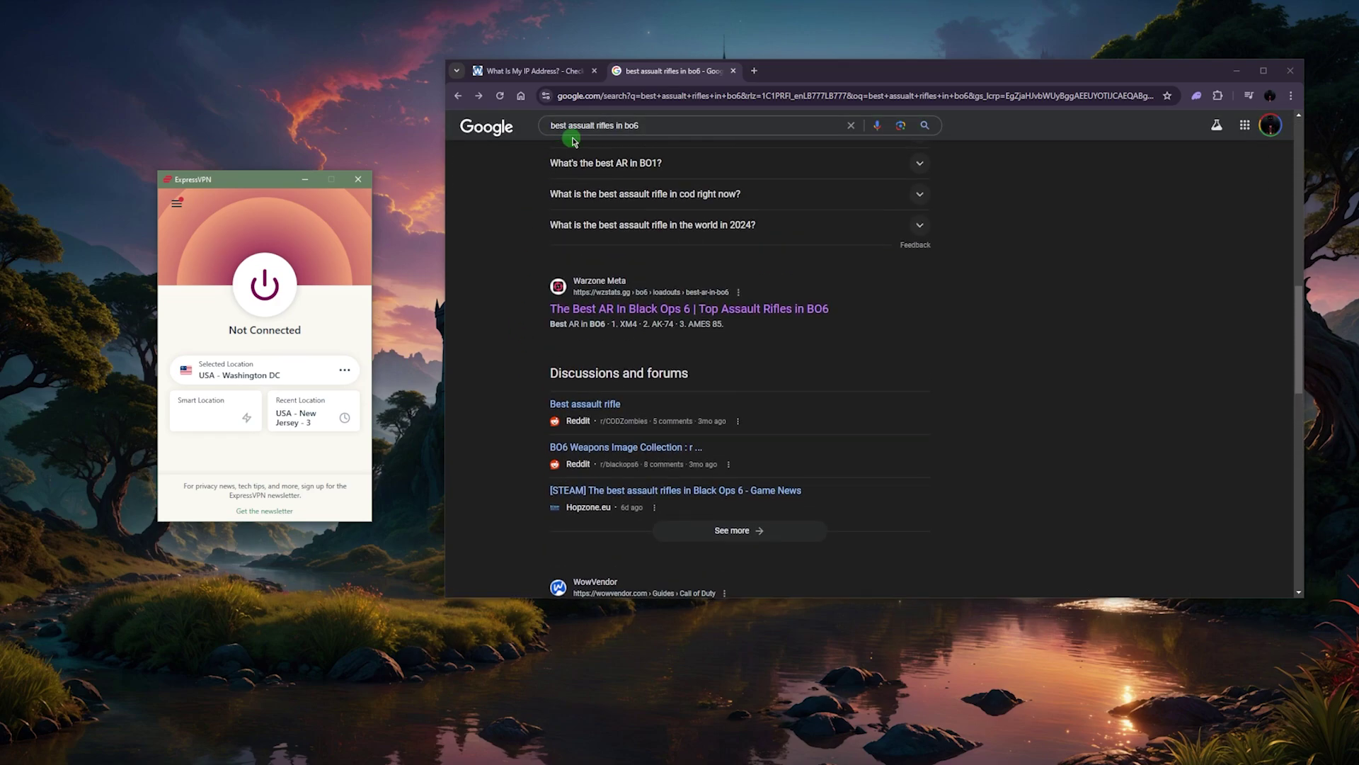
Rerun the bo6 assault rifle search and reconnect ExpressVPN to Washington DC.
left_click(630, 127)
double_click(626, 126)
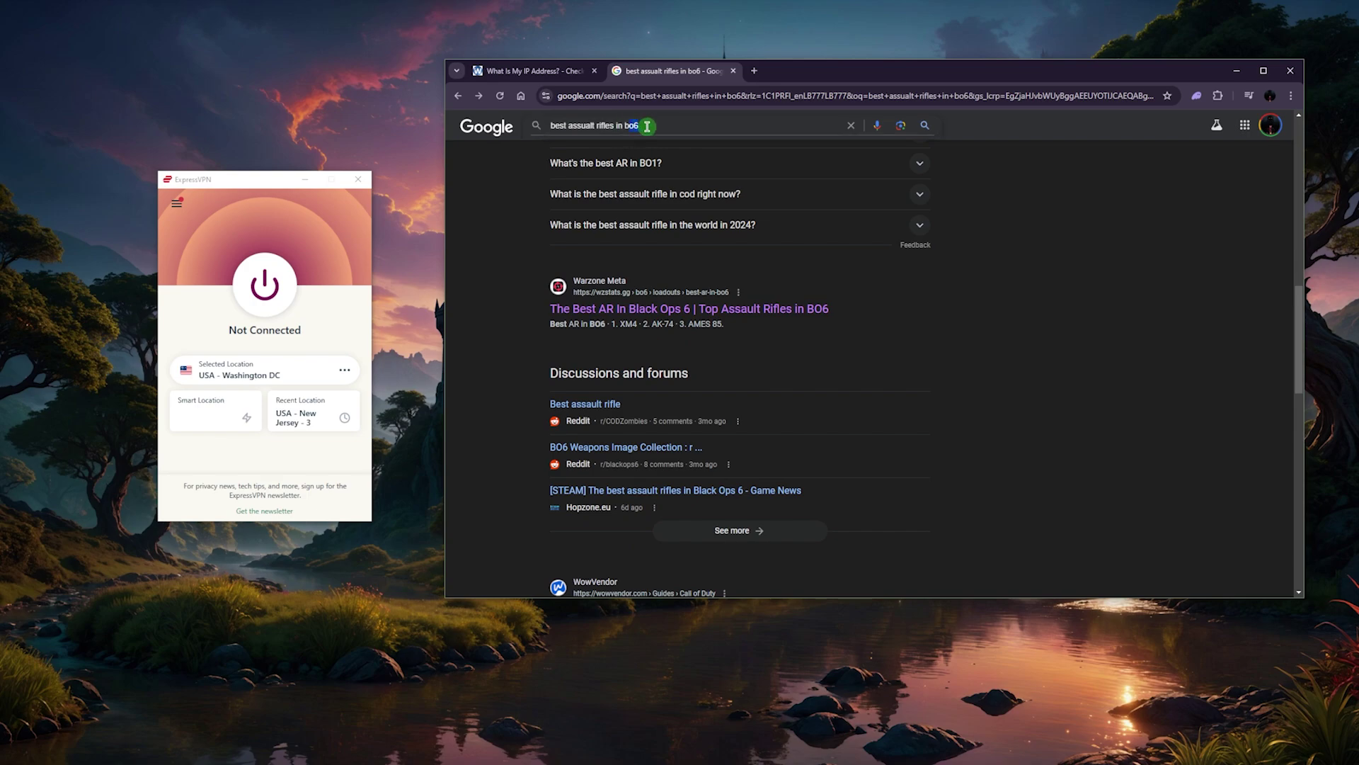
key("Return")
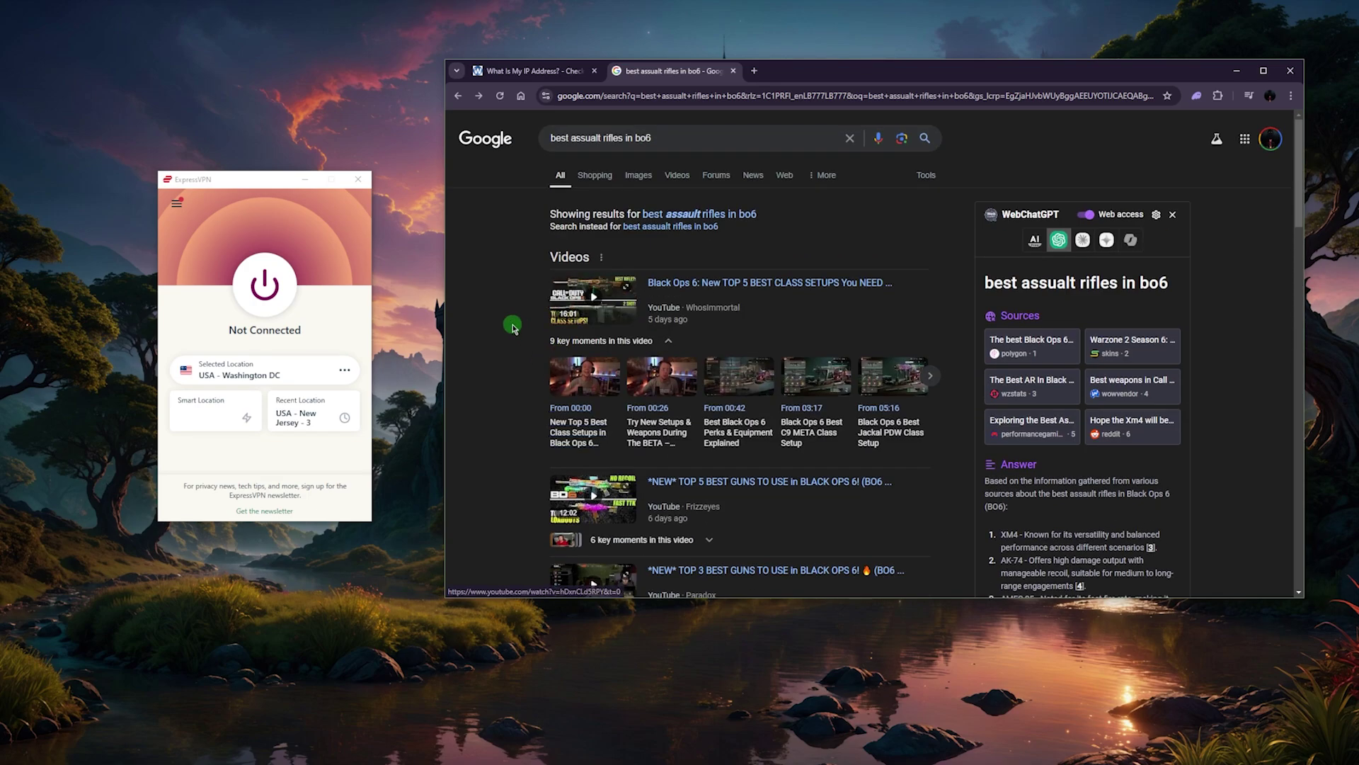
scroll(516, 312, "down", 3)
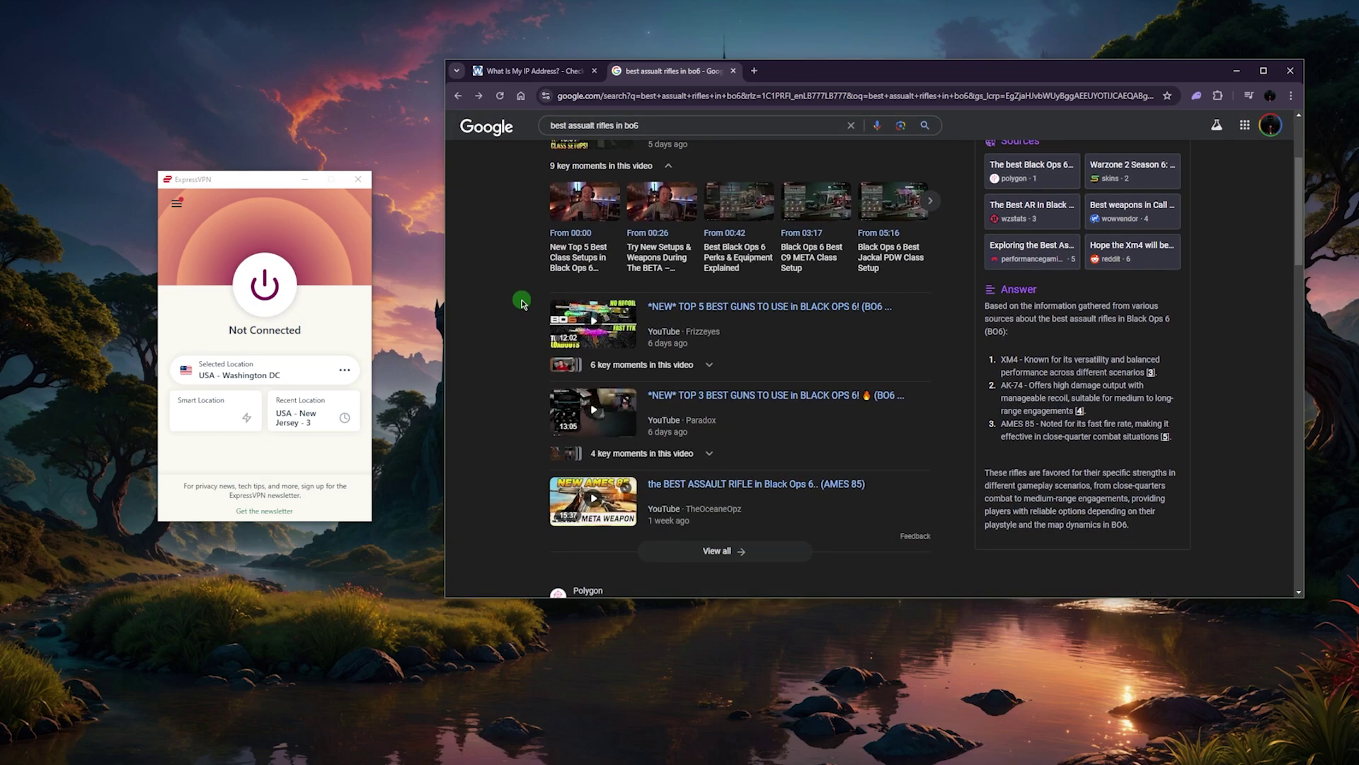
scroll(521, 306, "up", 3)
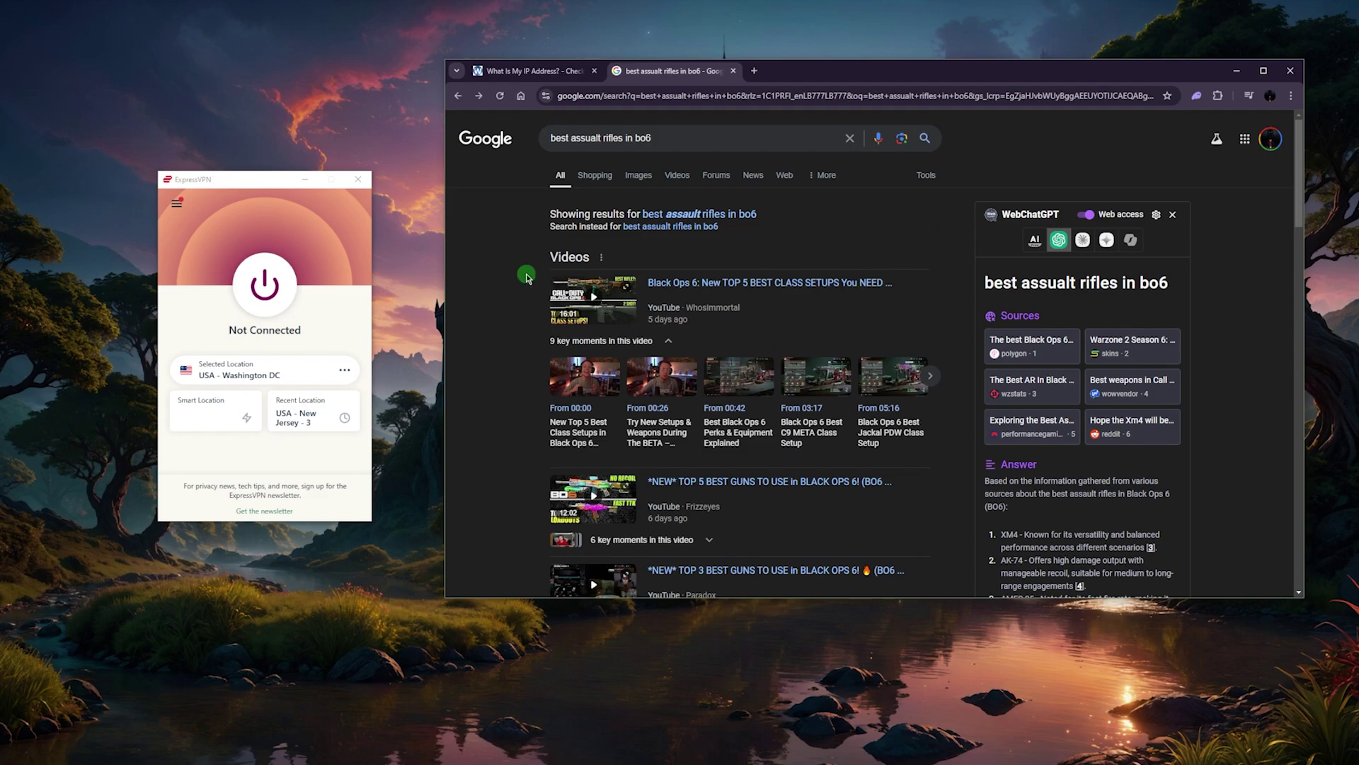
left_click(288, 296)
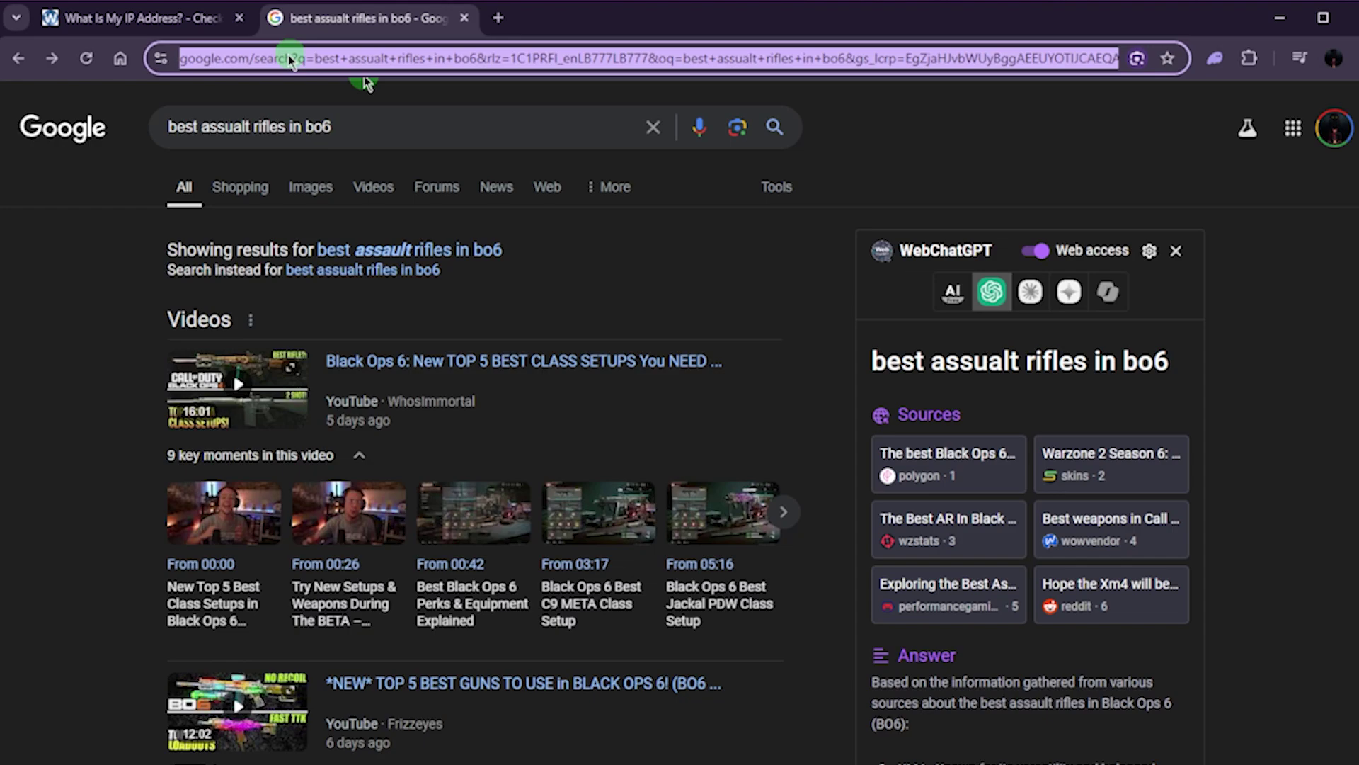
Load protonvpn.com and scroll through its speed and security overview.
type("protonvpn.com")
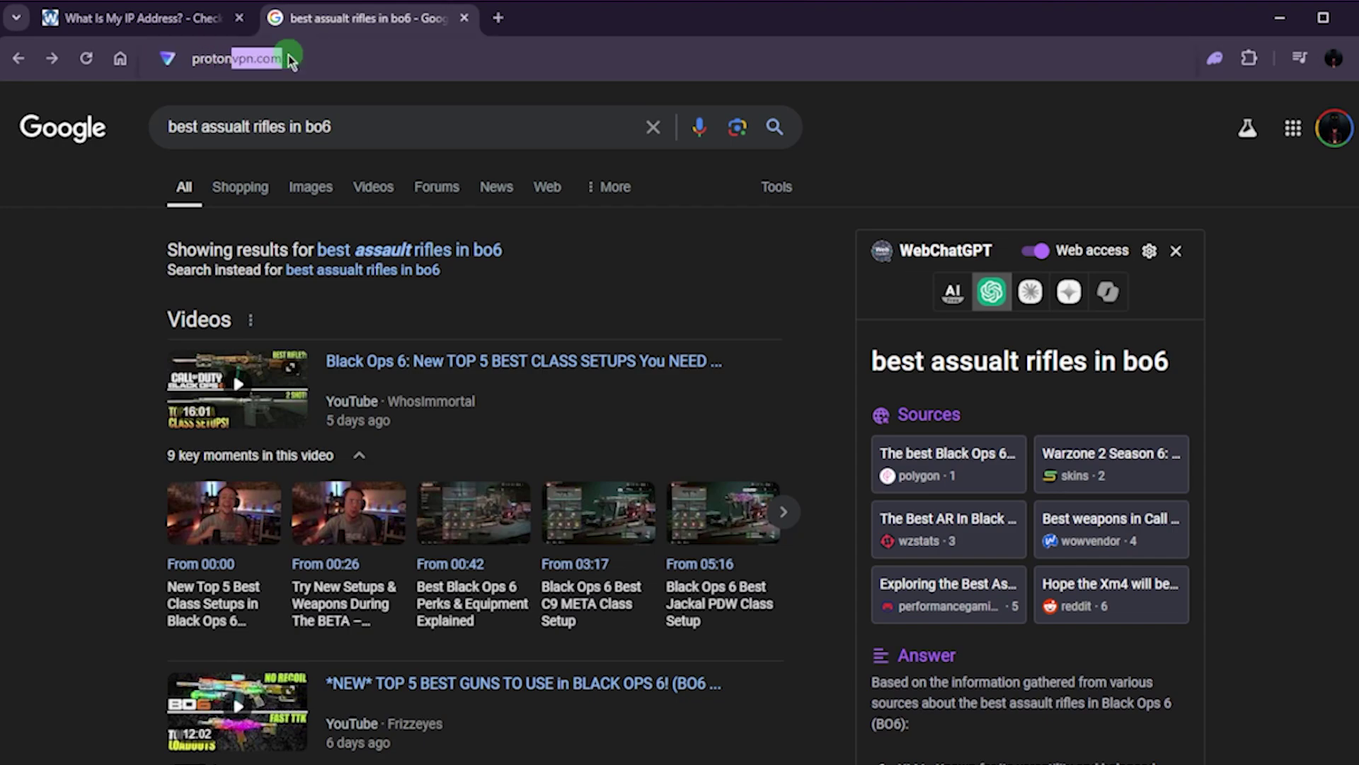
key("Return")
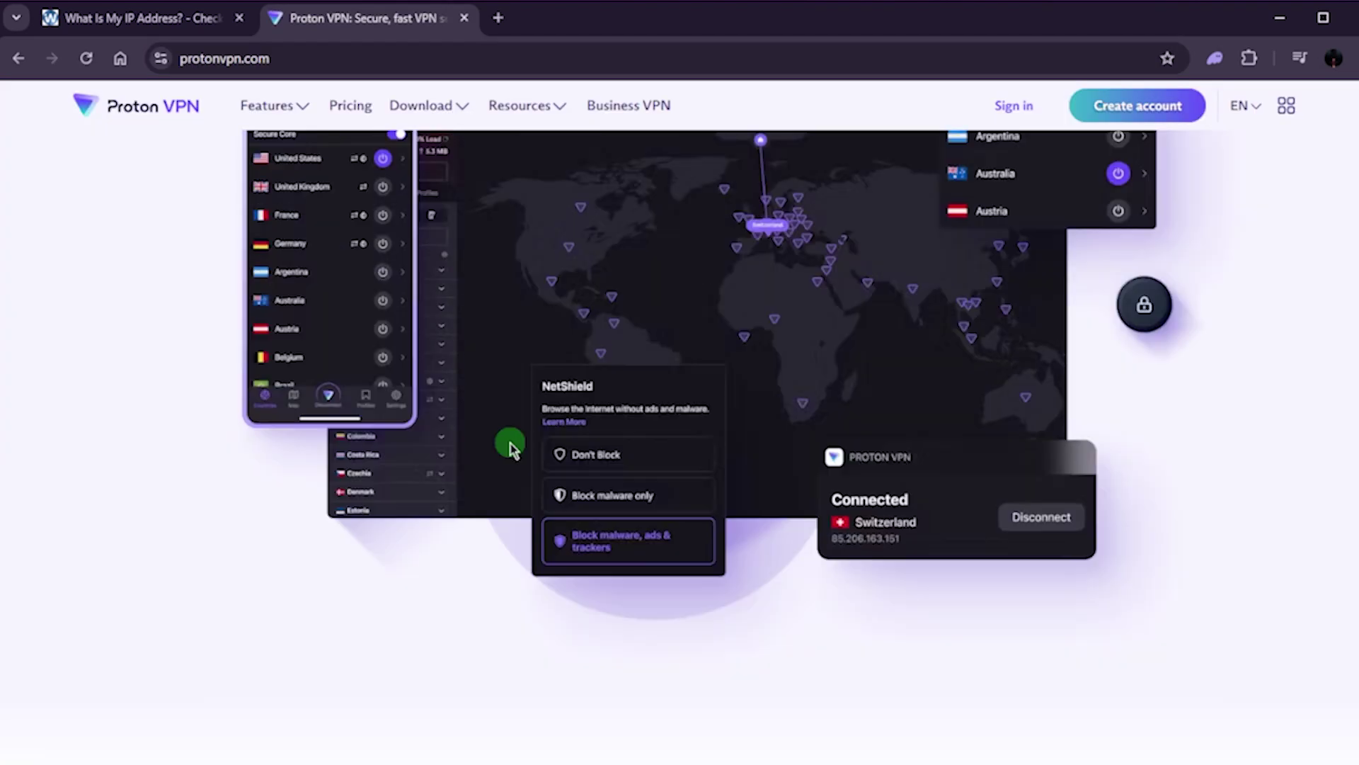
scroll(528, 425, "down", 2)
scroll(528, 421, "up", 2)
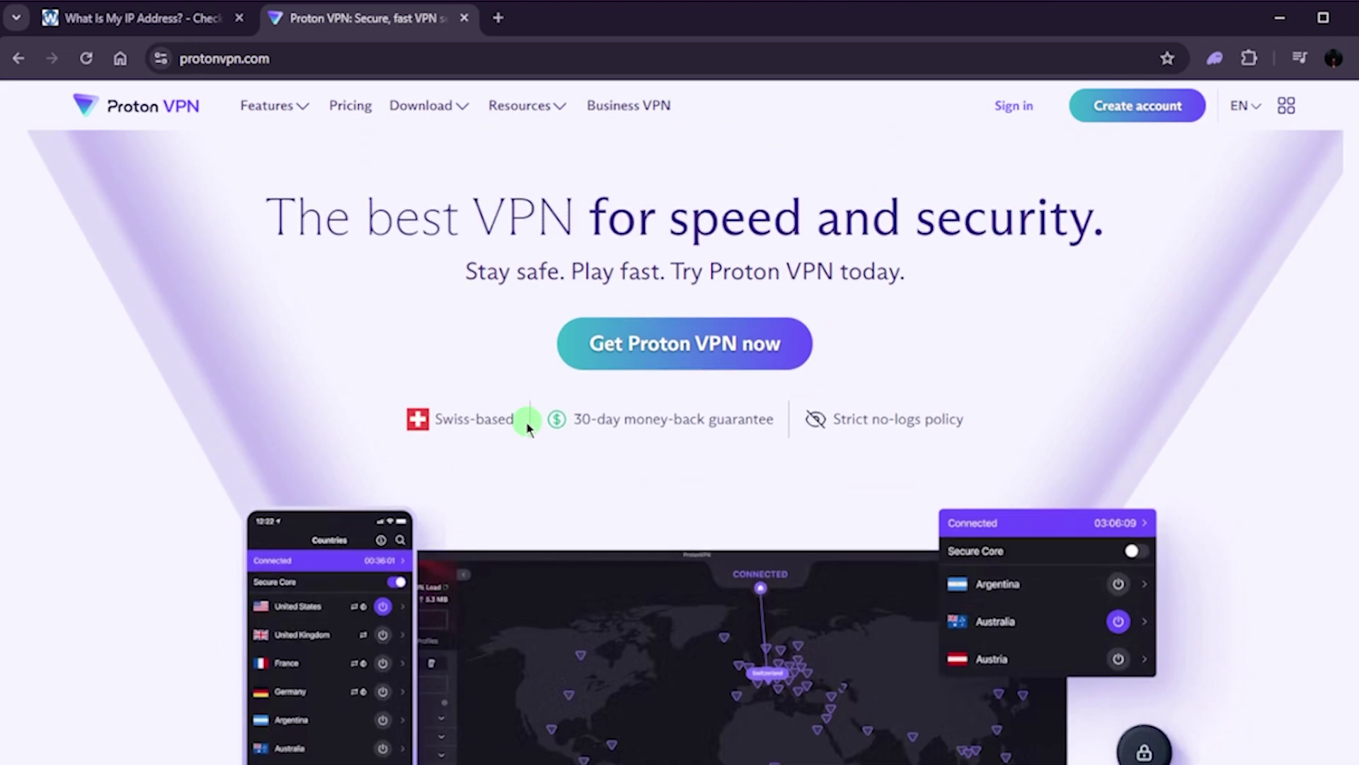
scroll(529, 432, "down", 3)
scroll(531, 453, "up", 3)
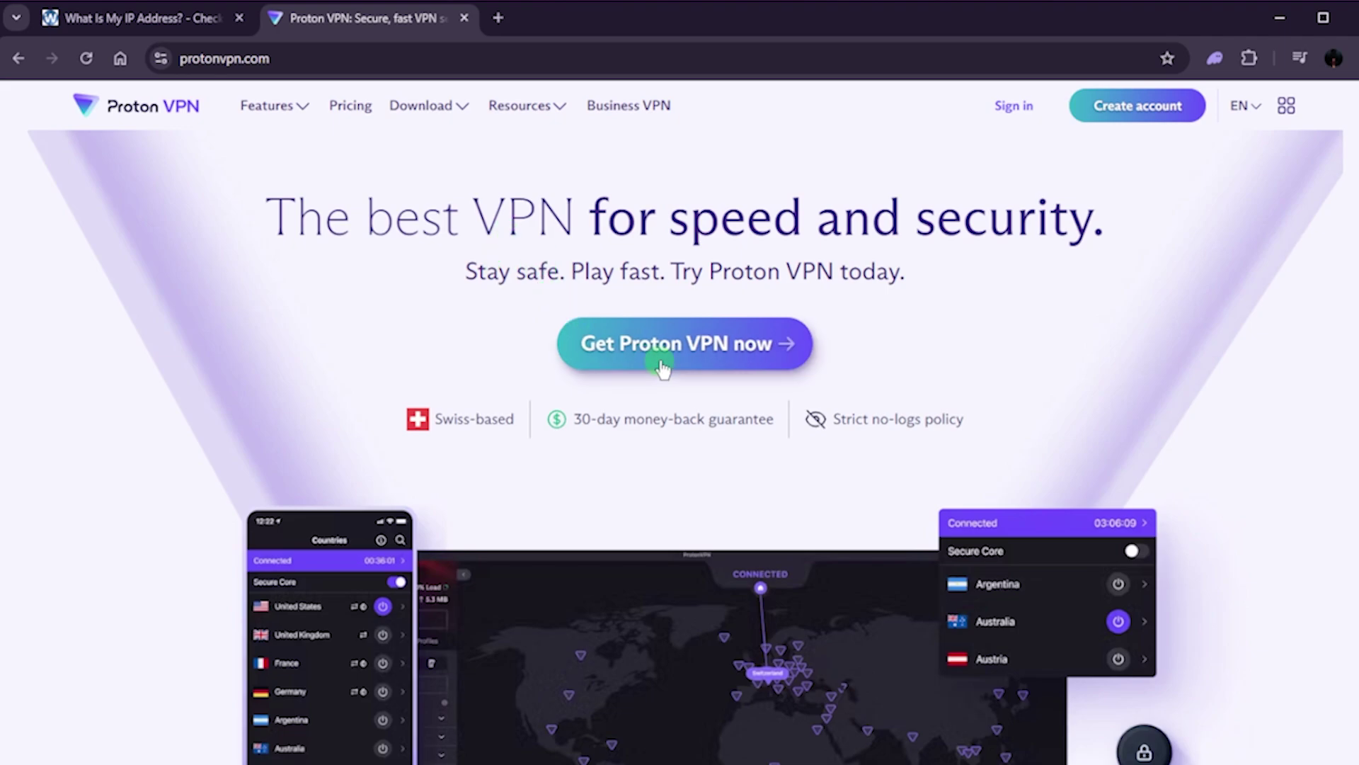
scroll(681, 377, "down", 3)
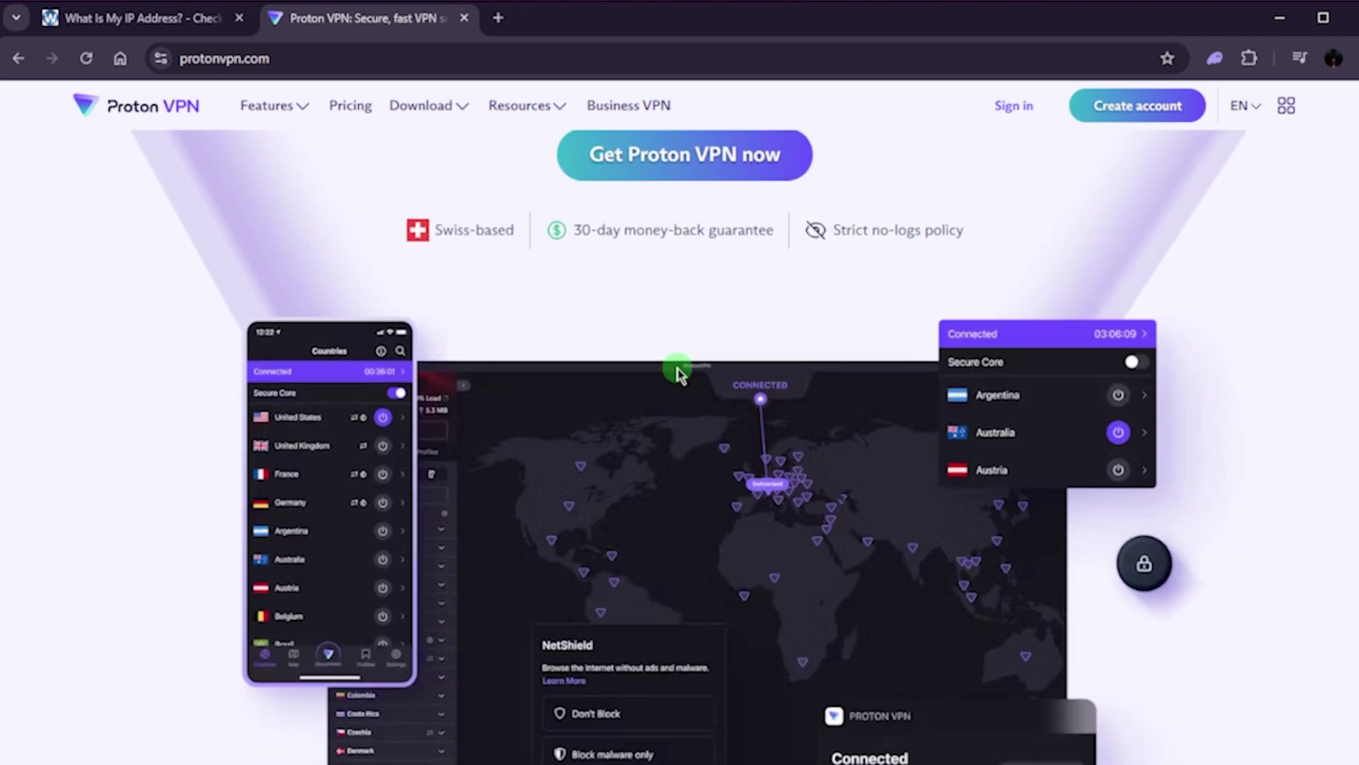
scroll(677, 373, "up", 2)
scroll(676, 367, "down", 2)
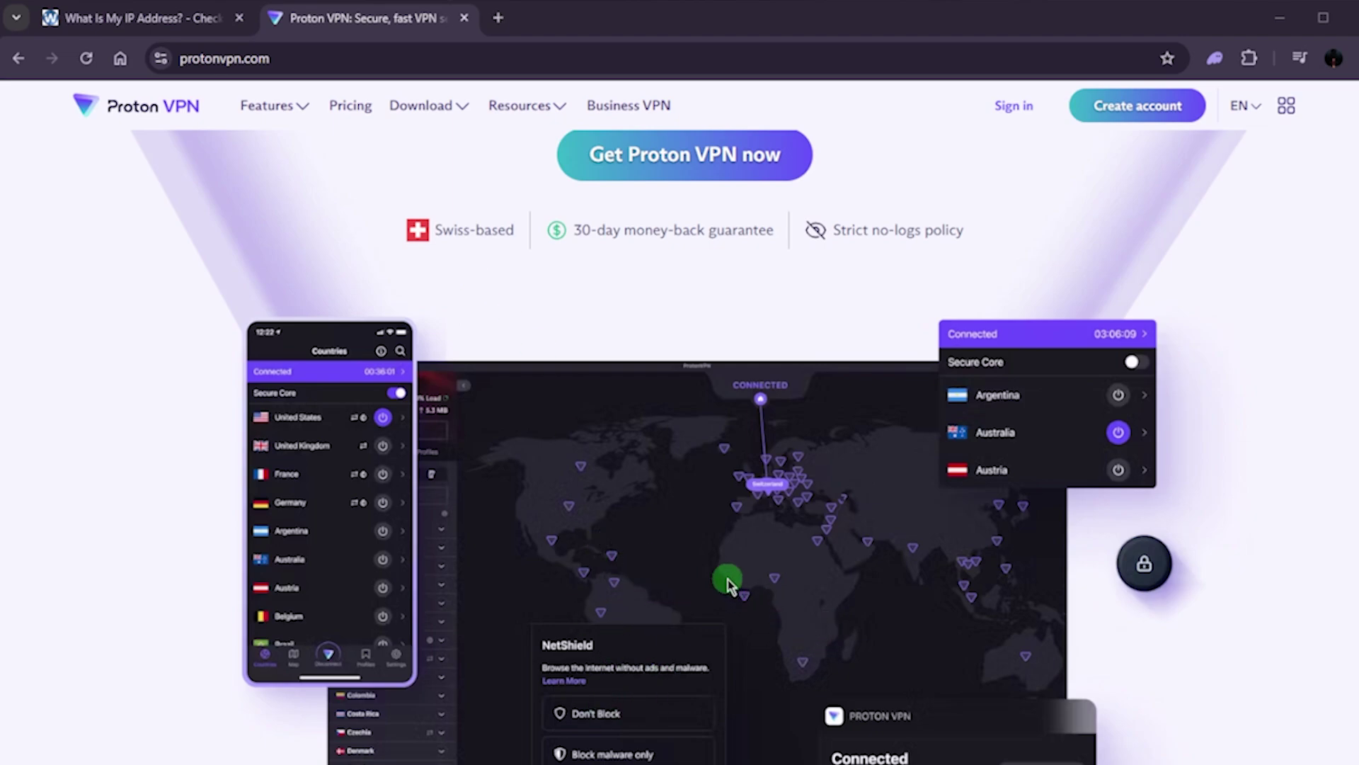
scroll(731, 579, "down", 1)
scroll(733, 584, "up", 1)
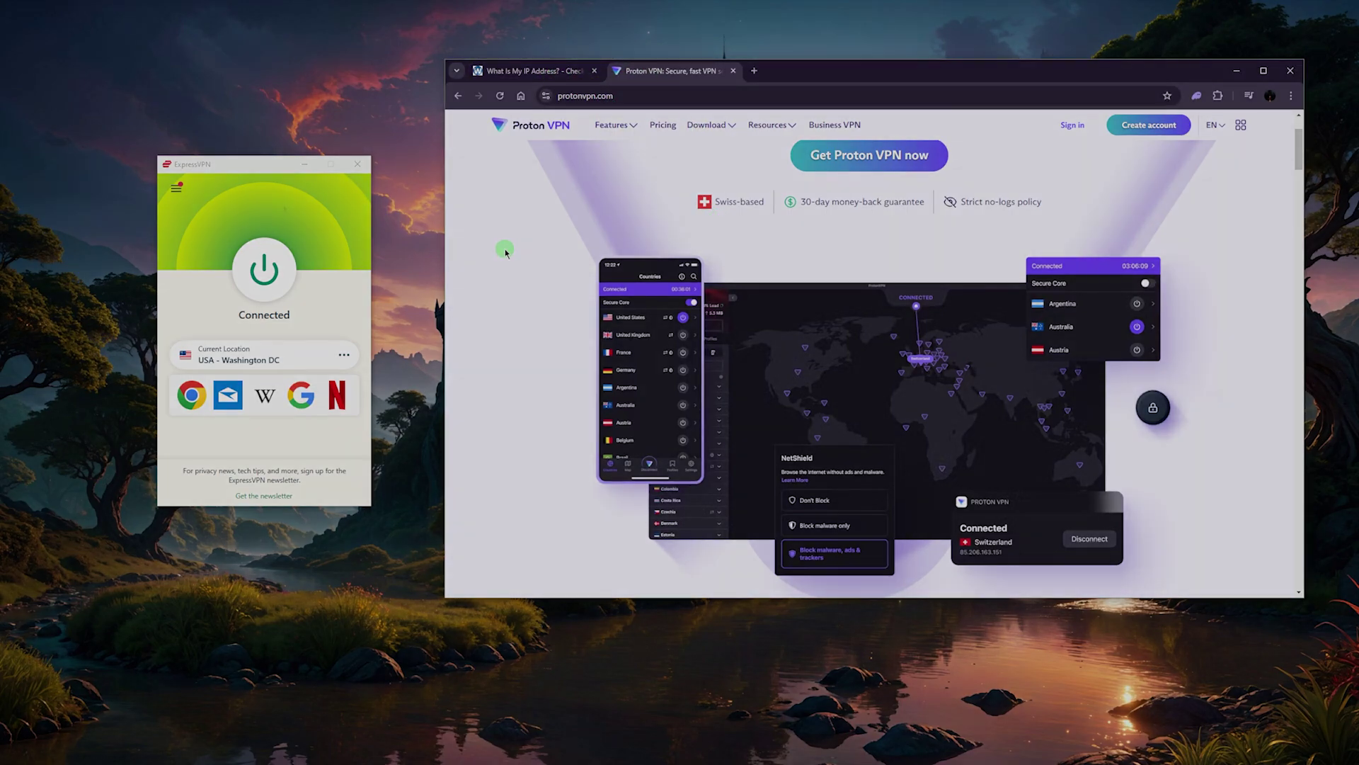
Disconnect ExpressVPN with the power button, then reconnect it to USA - Washington DC.
left_click(223, 187)
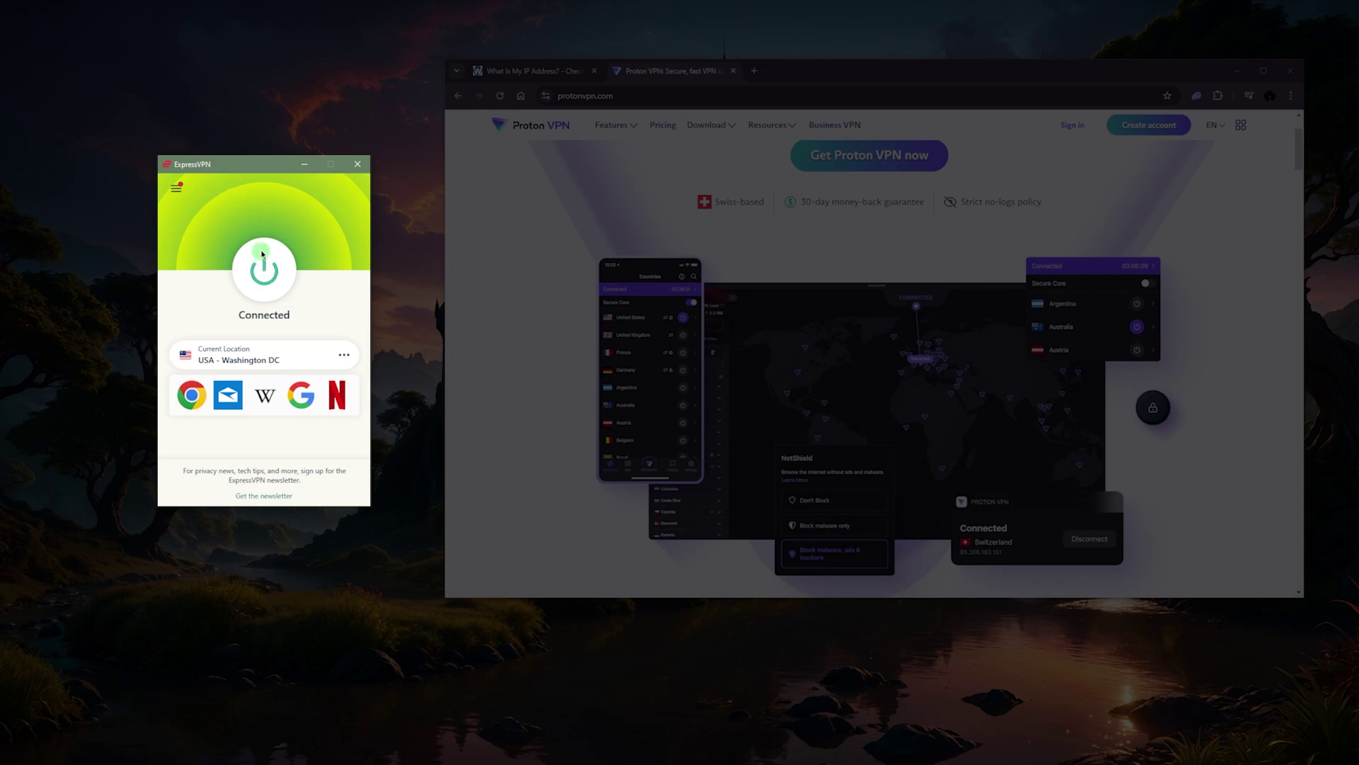
left_click(267, 278)
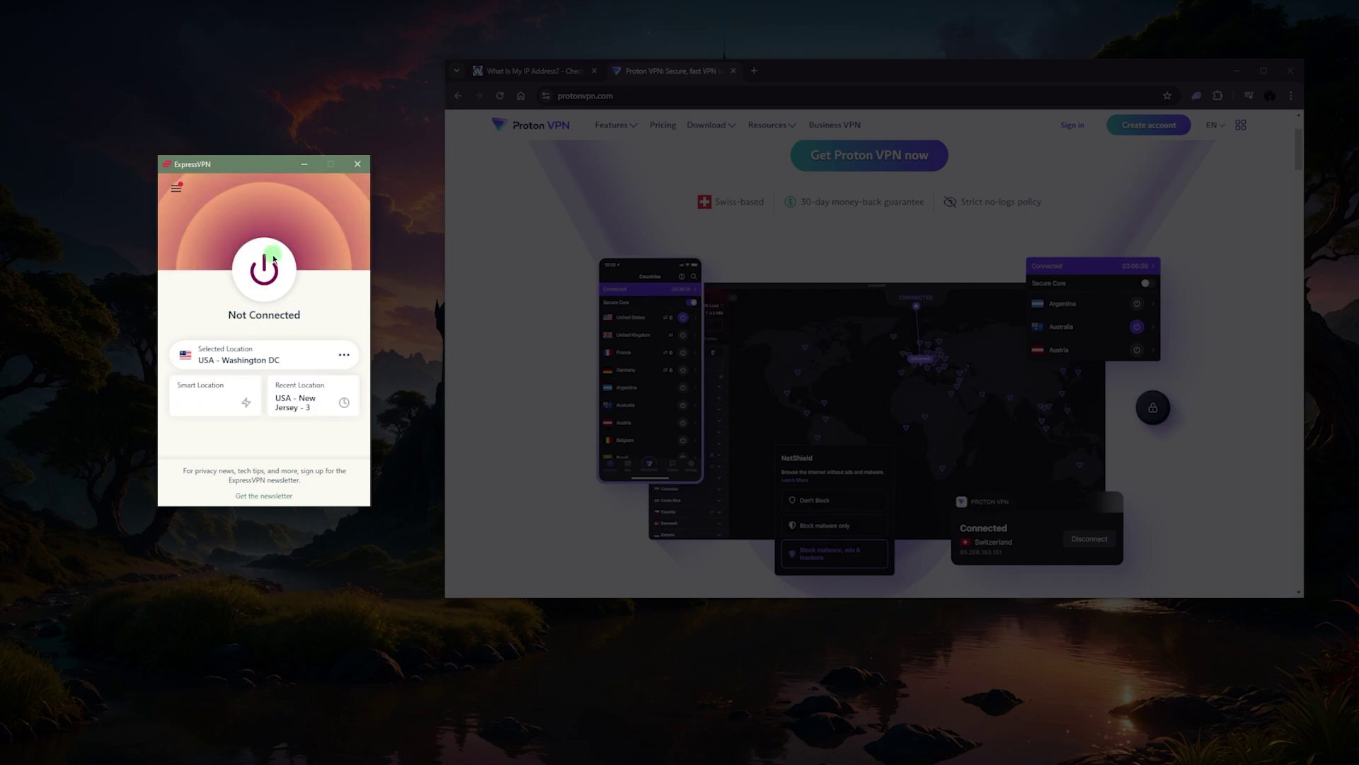
left_click(249, 271)
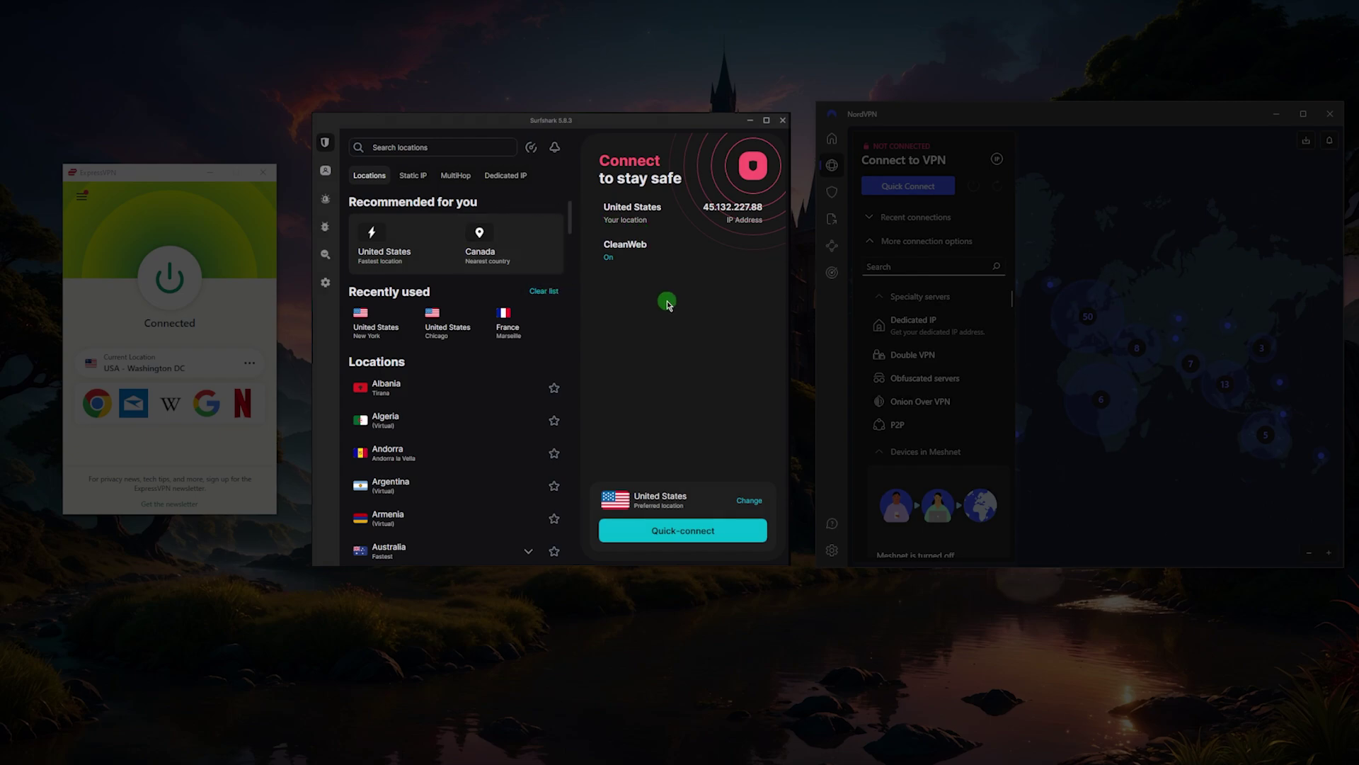
scroll(453, 453, "down", 6)
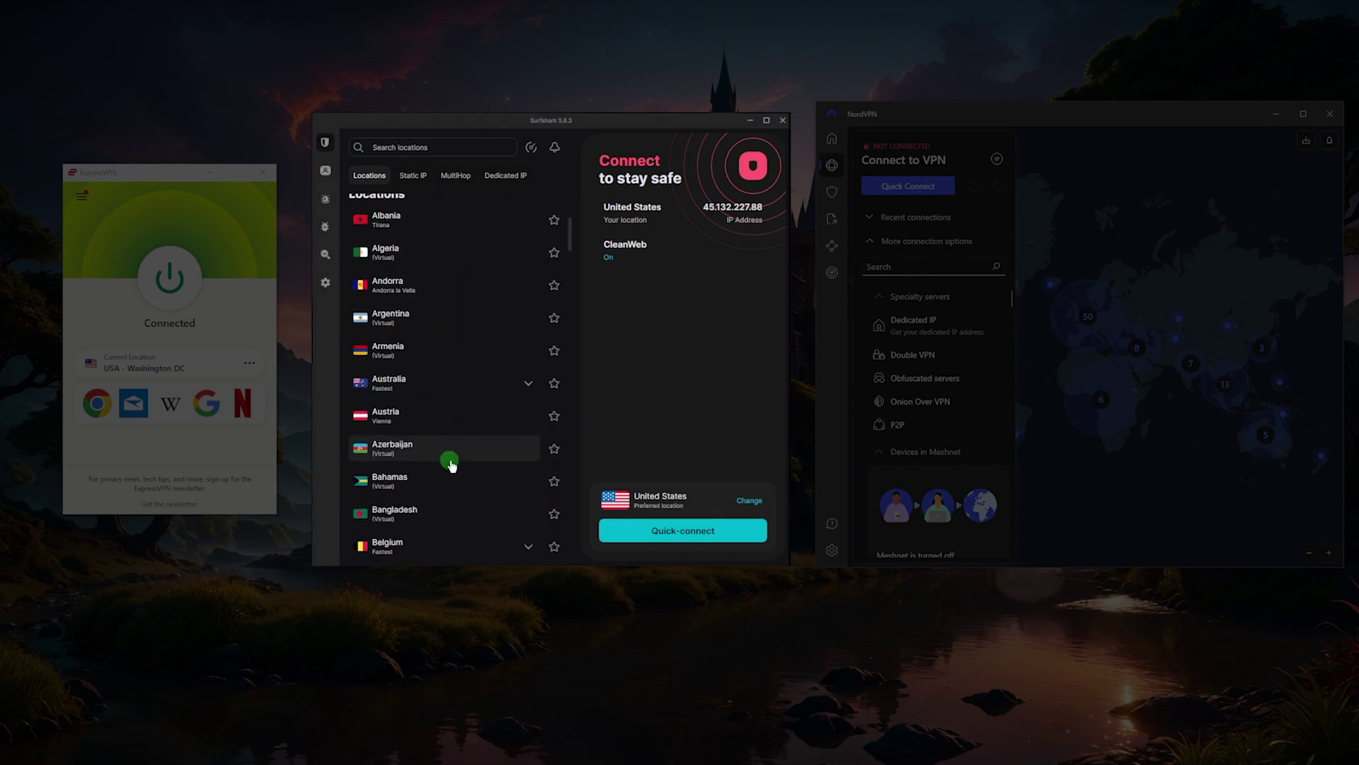
scroll(470, 488, "up", 5)
scroll(470, 488, "up", 2)
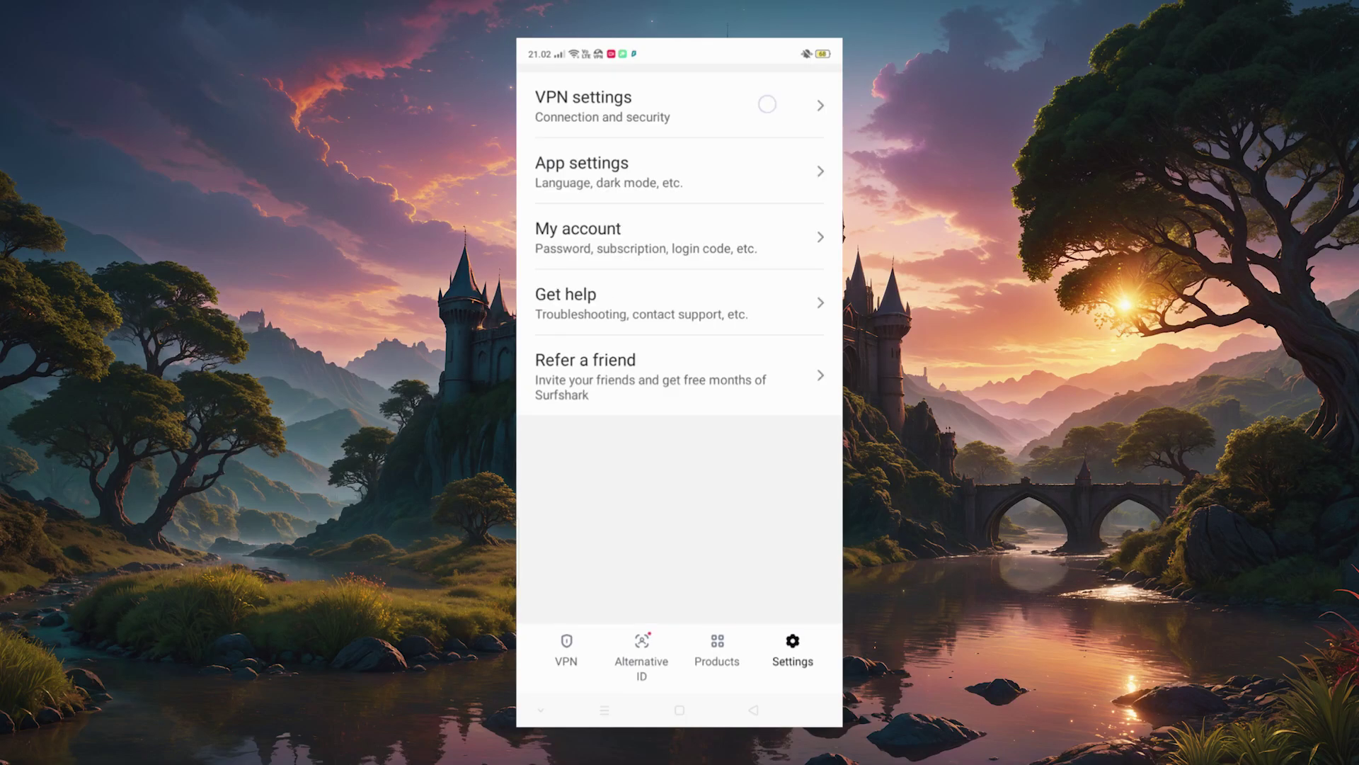
Go to Surfshark's VPN settings > Advanced settings and open Override GPS location.
left_click(583, 105)
scroll(680, 354, "down", 4)
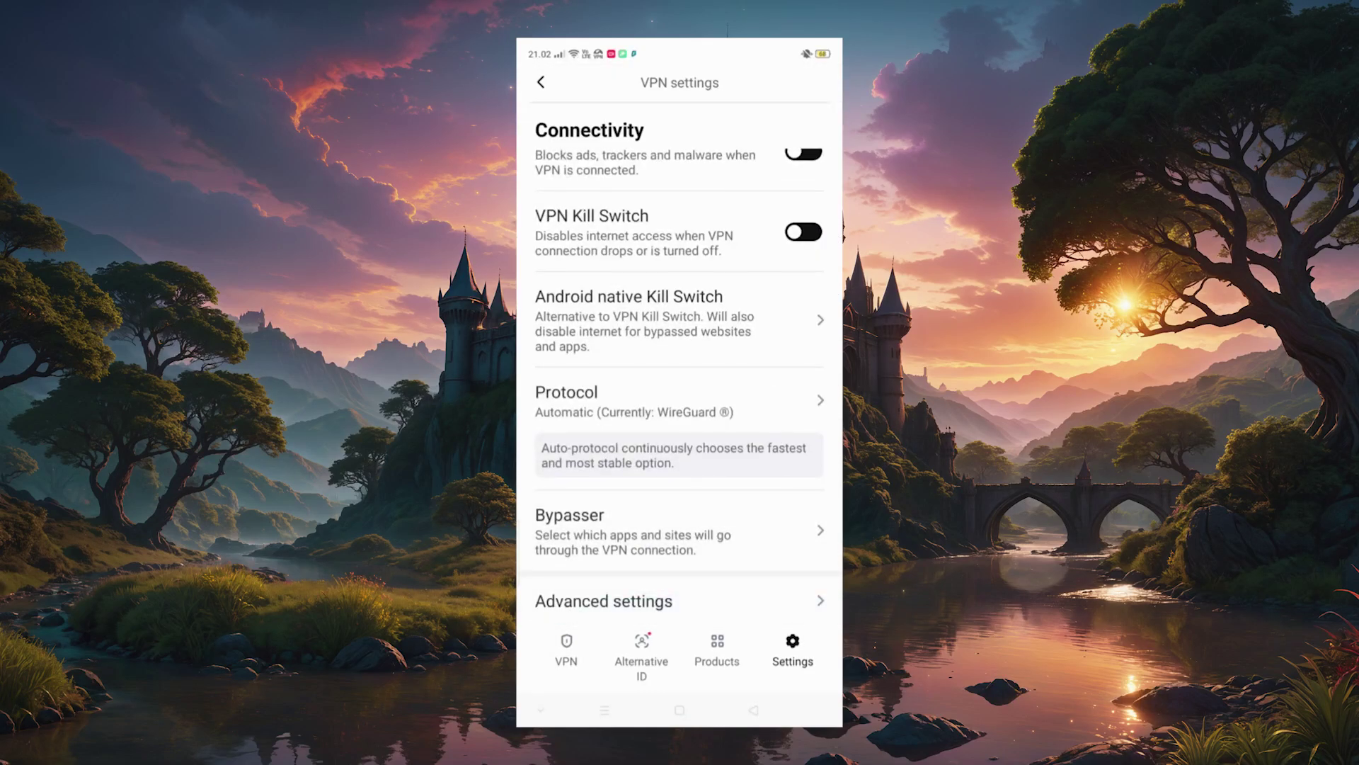
left_click(604, 600)
left_click(793, 245)
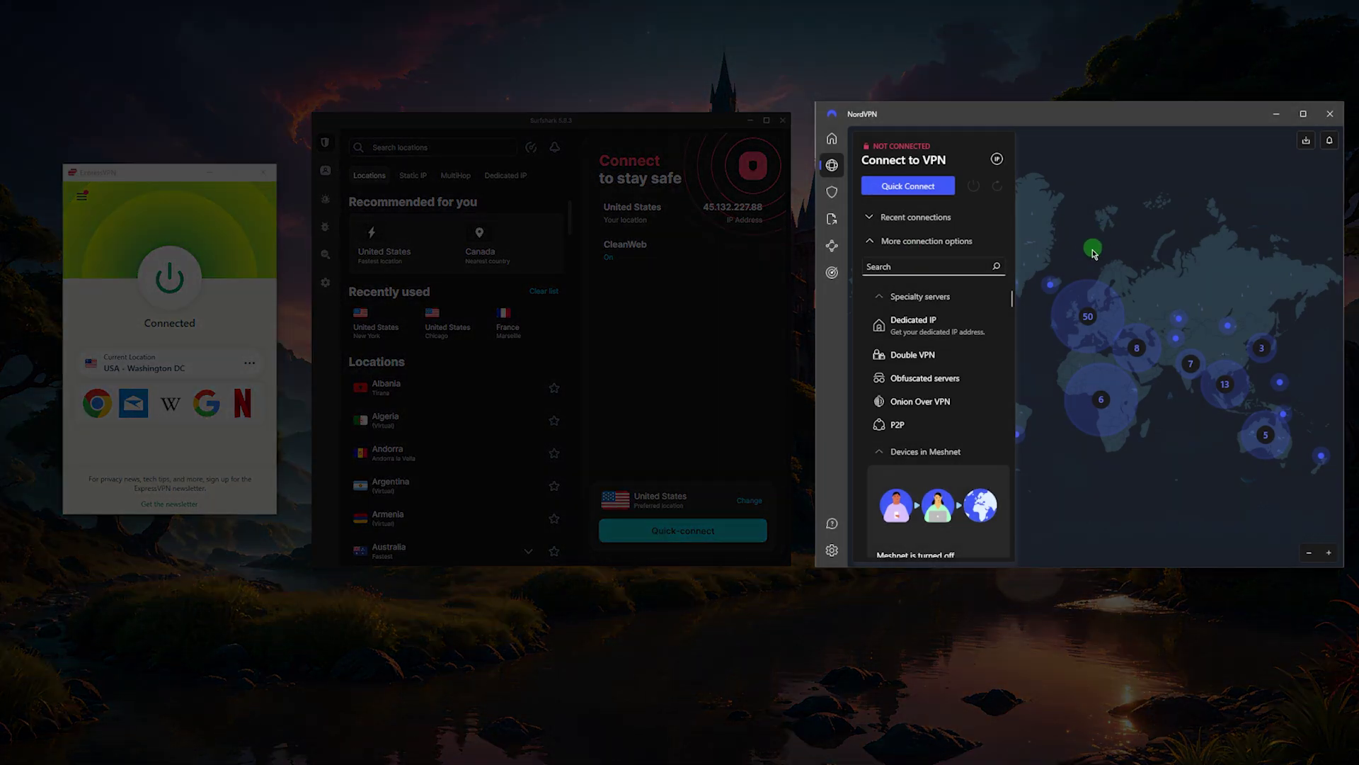
Switch NordVPN's protocol to NordLynx and go back to panning the world server map.
scroll(1092, 265, "up", 2)
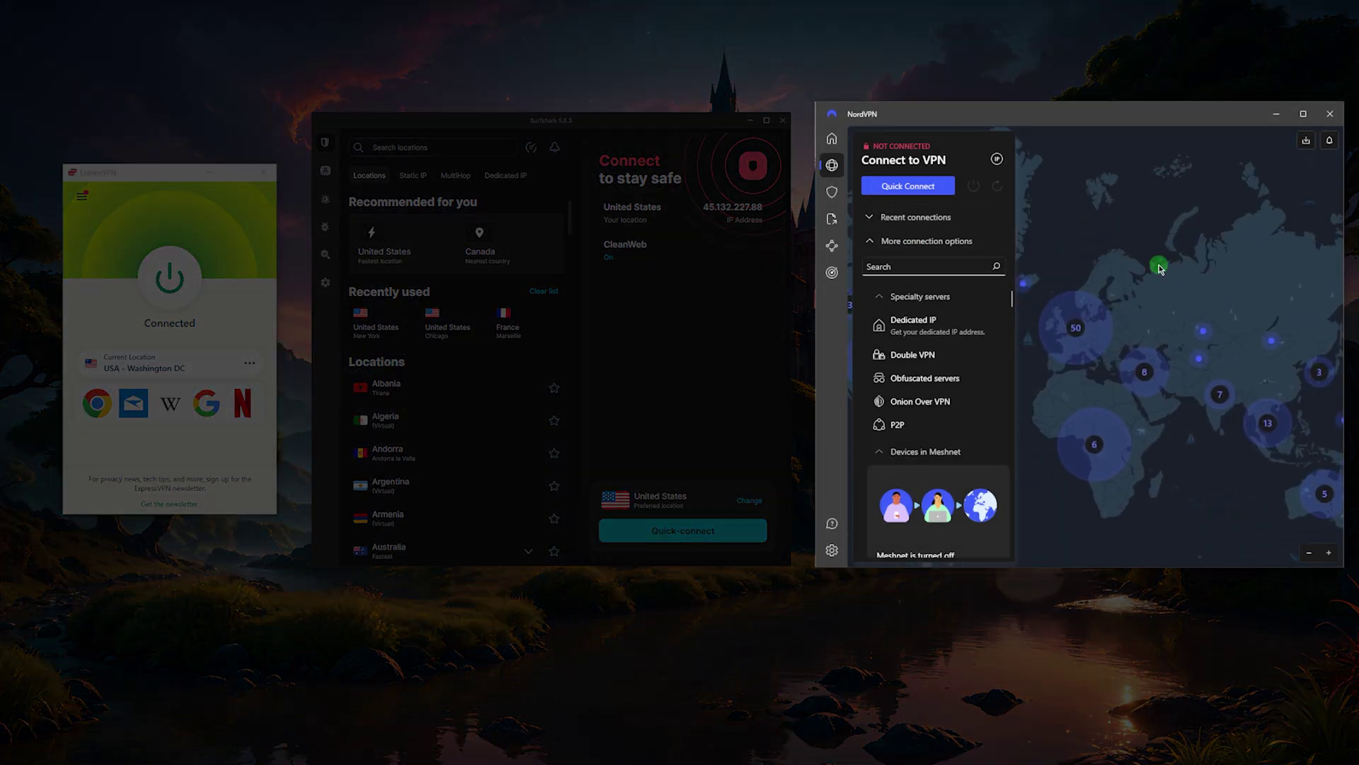
left_click_drag(1169, 303, 1254, 319)
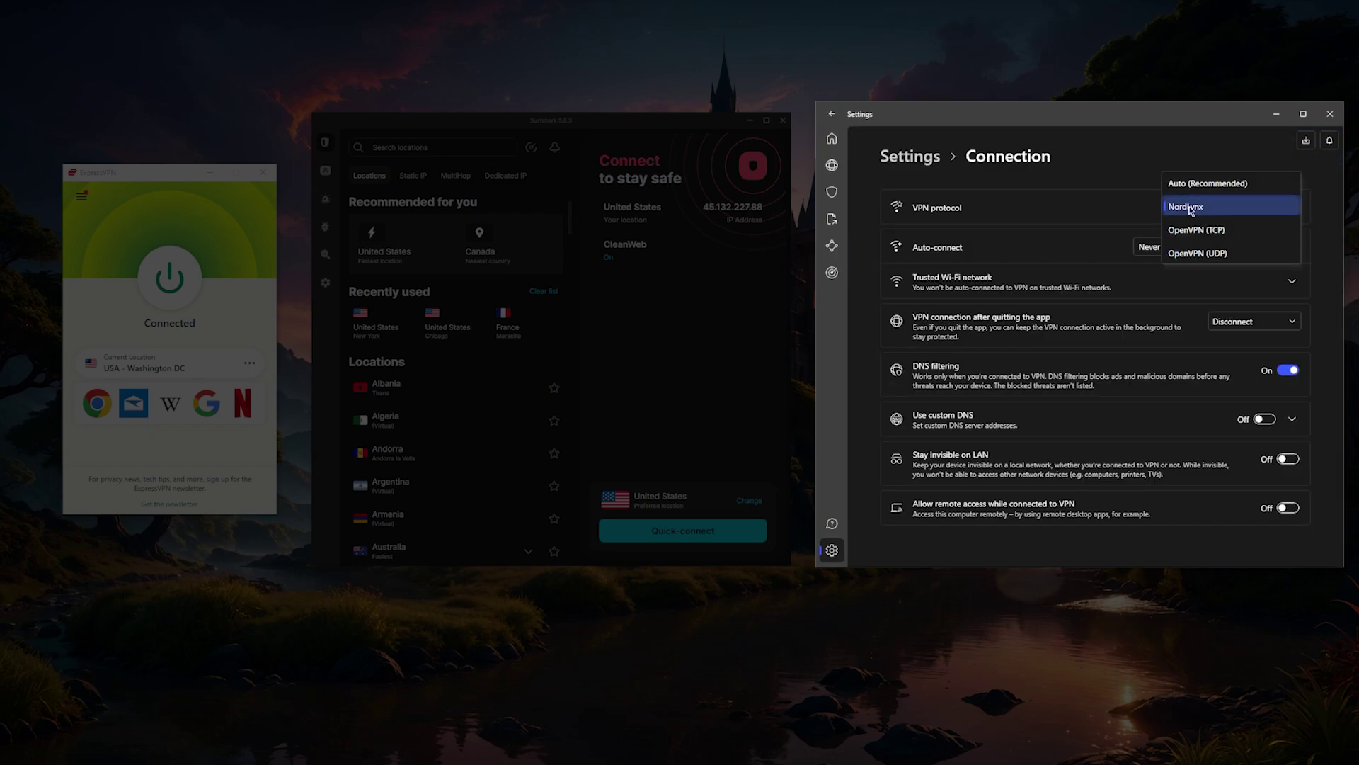
left_click(1177, 204)
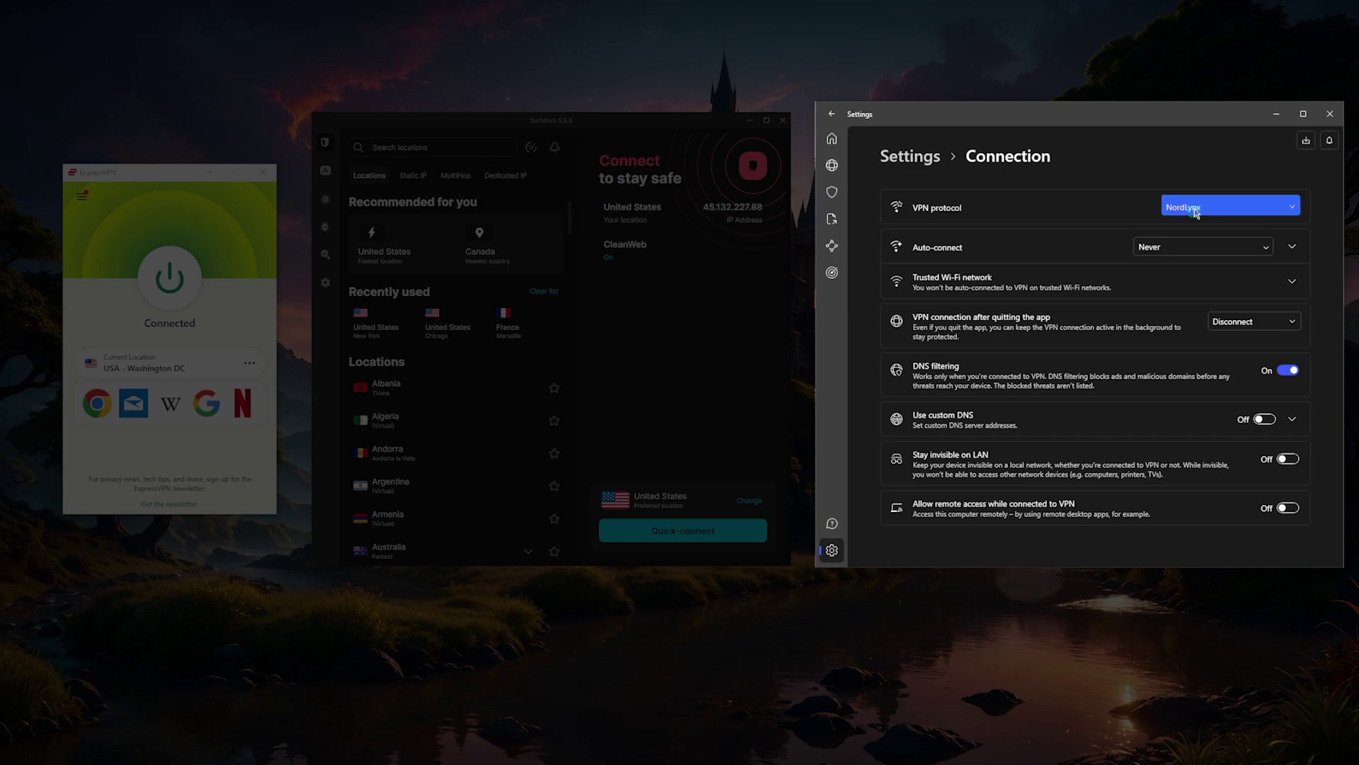
left_click(832, 165)
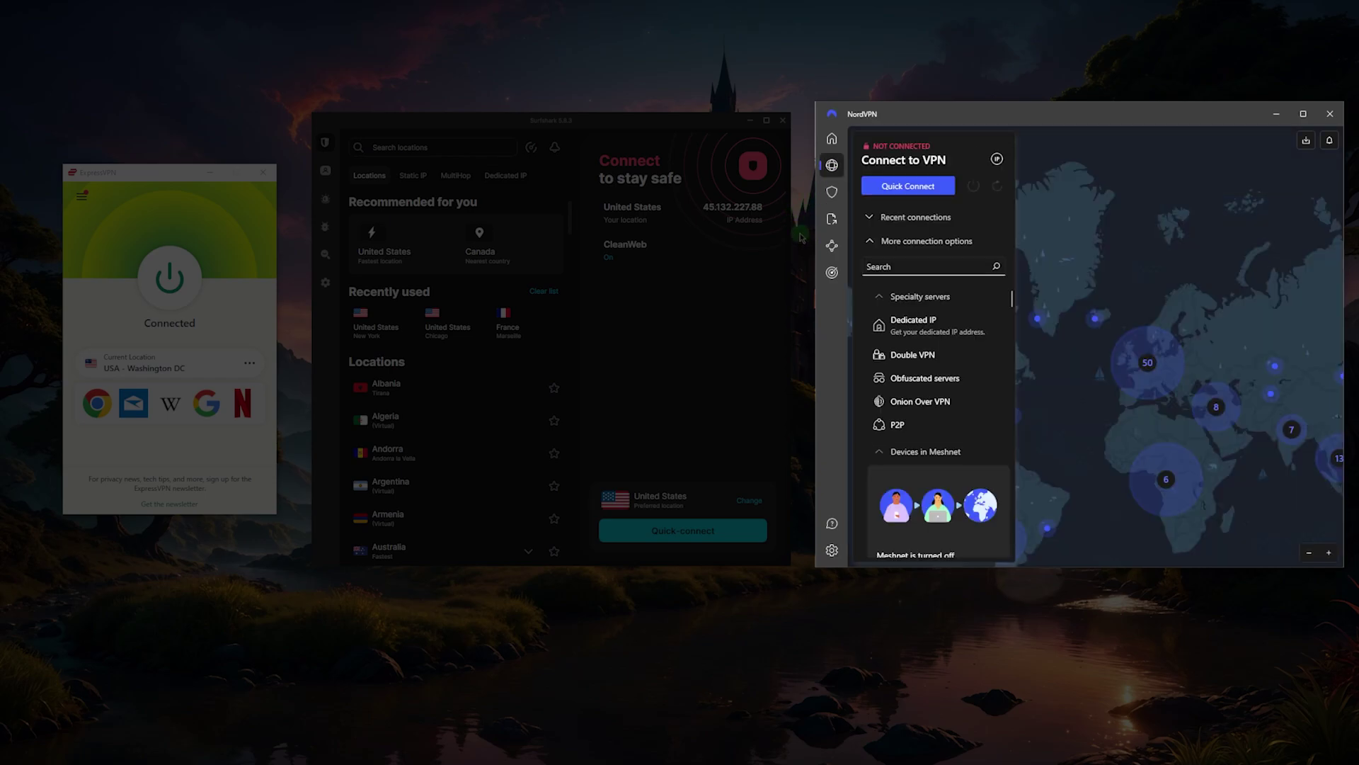
left_click_drag(1027, 385, 1060, 355)
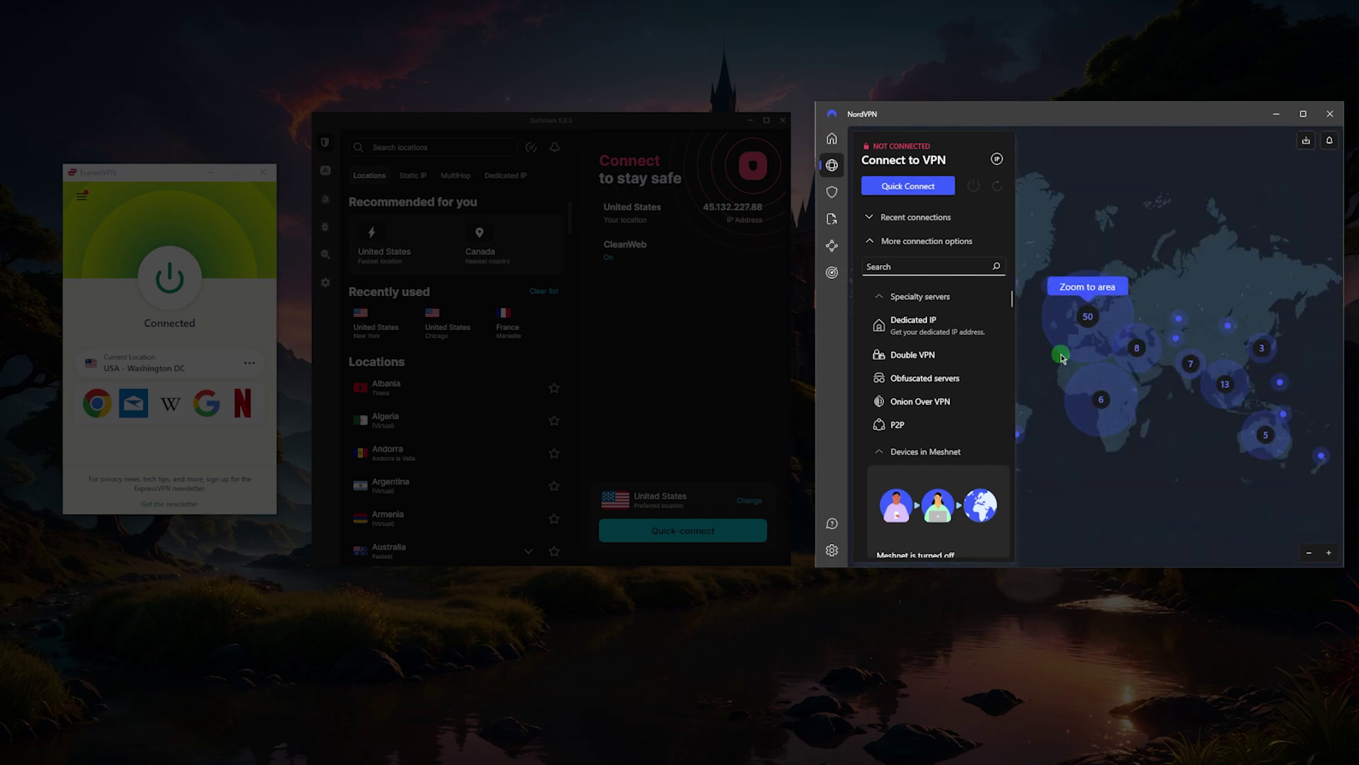
left_click(147, 178)
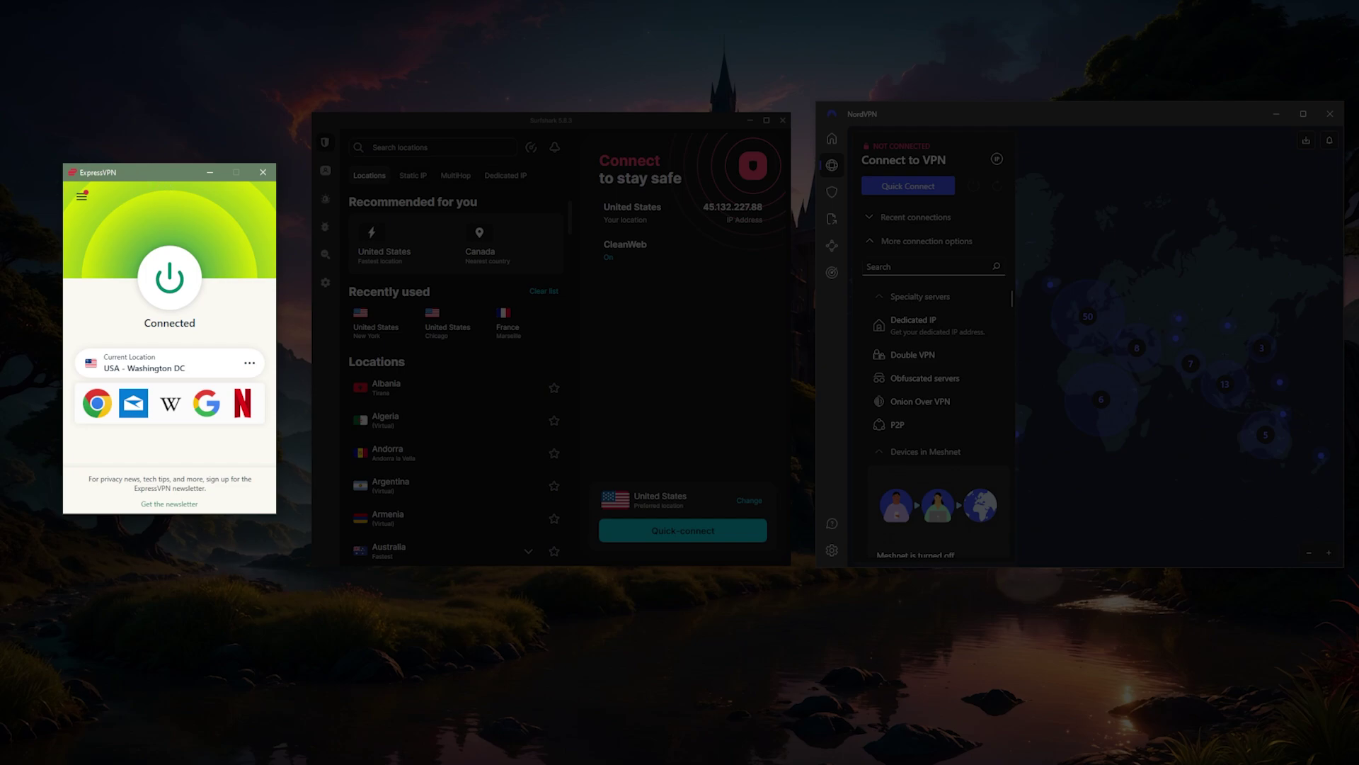